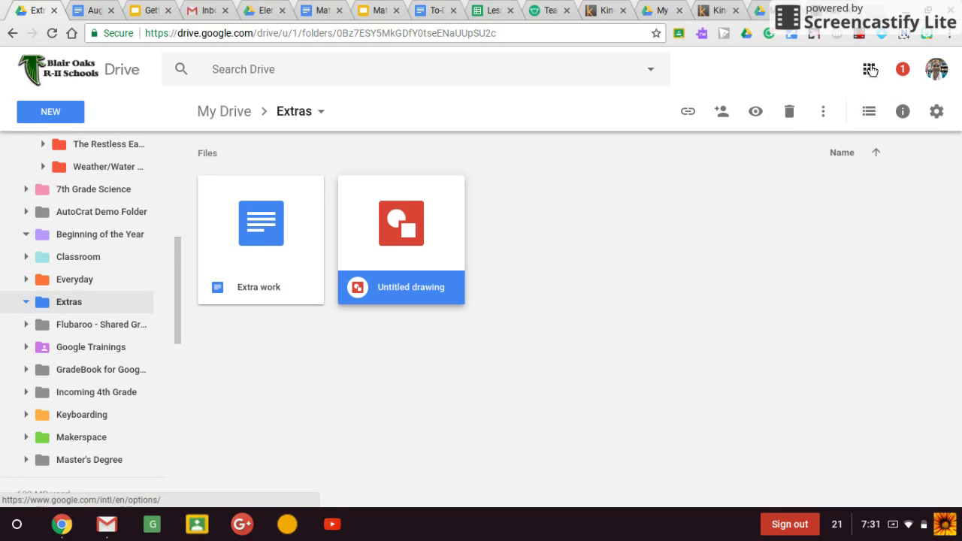
left_click(867, 72)
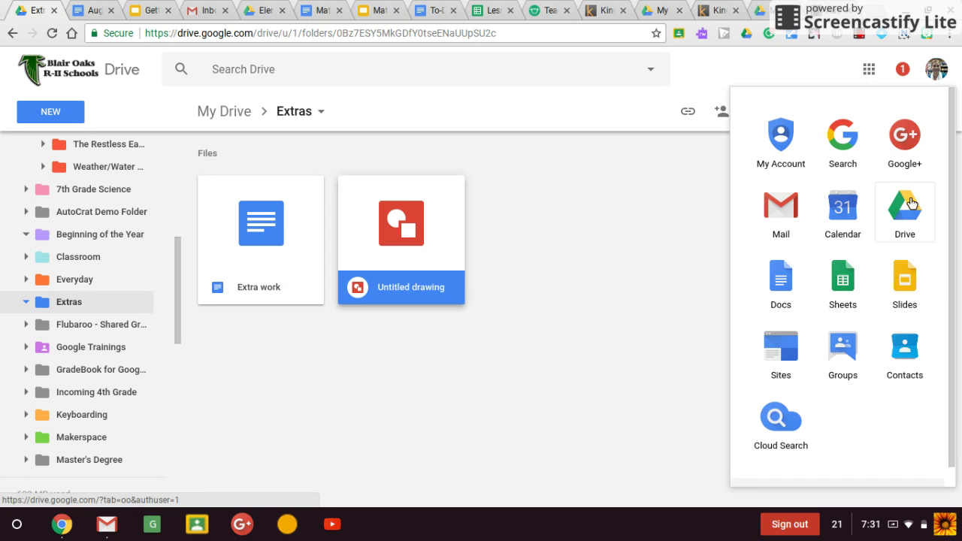
left_click(360, 112)
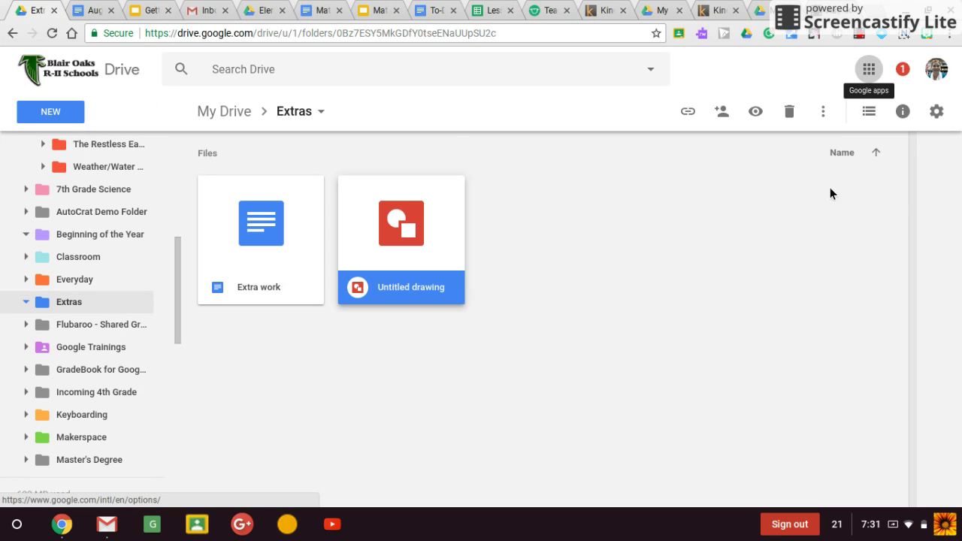
left_click(870, 69)
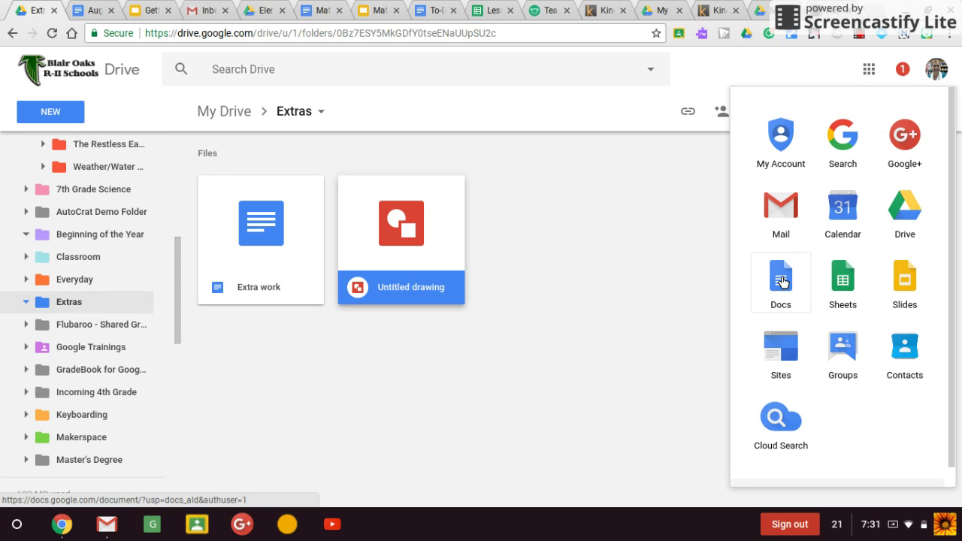
left_click(587, 216)
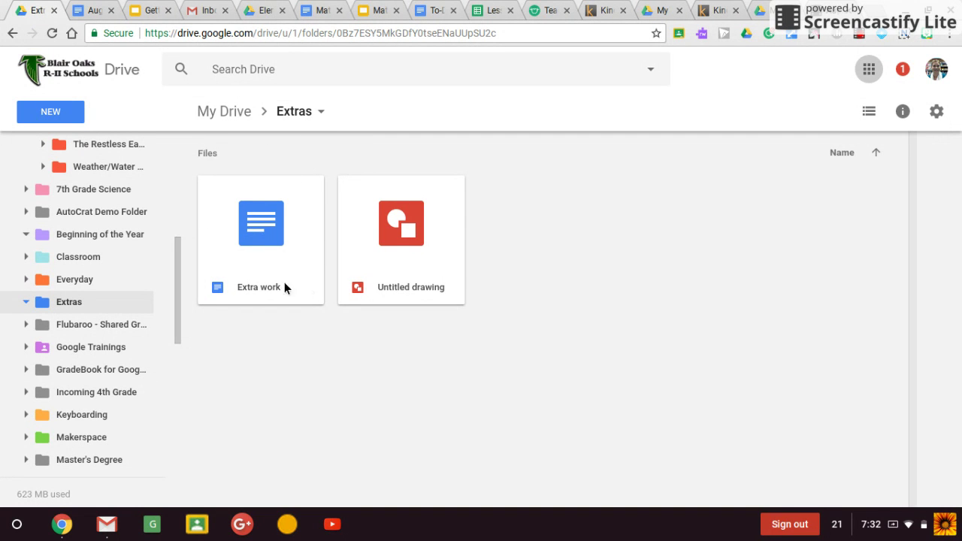
Step: Create a new blank Google Docs document in the Extras folder
left_click(43, 115)
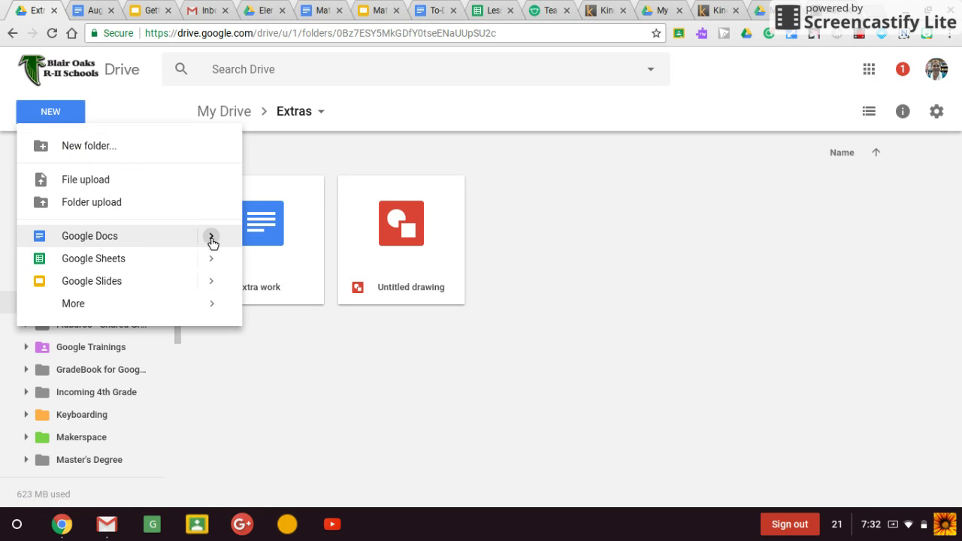
mouse_move(211, 242)
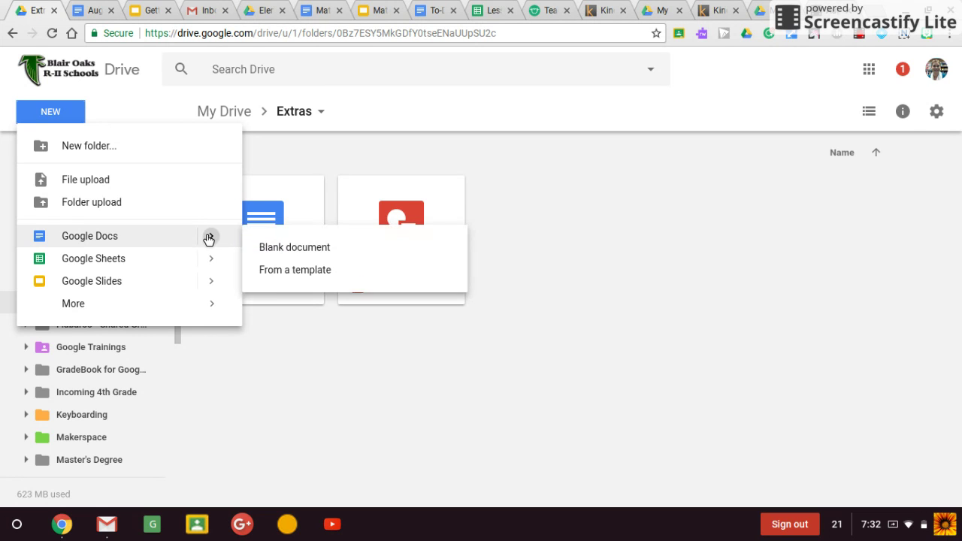
left_click(306, 250)
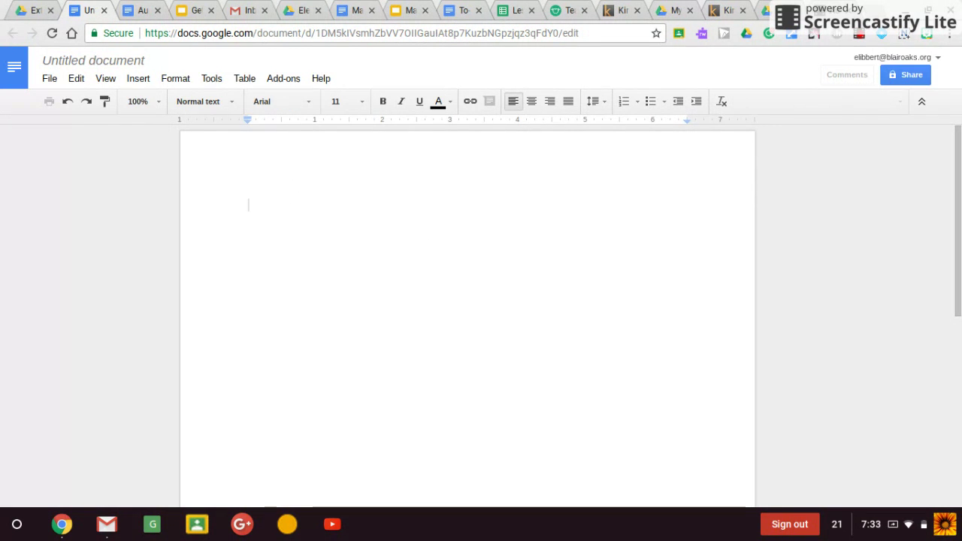
Step: Enter the centered title "Sample Document" on the first line and rename the file as Sample Document
type("Sample ")
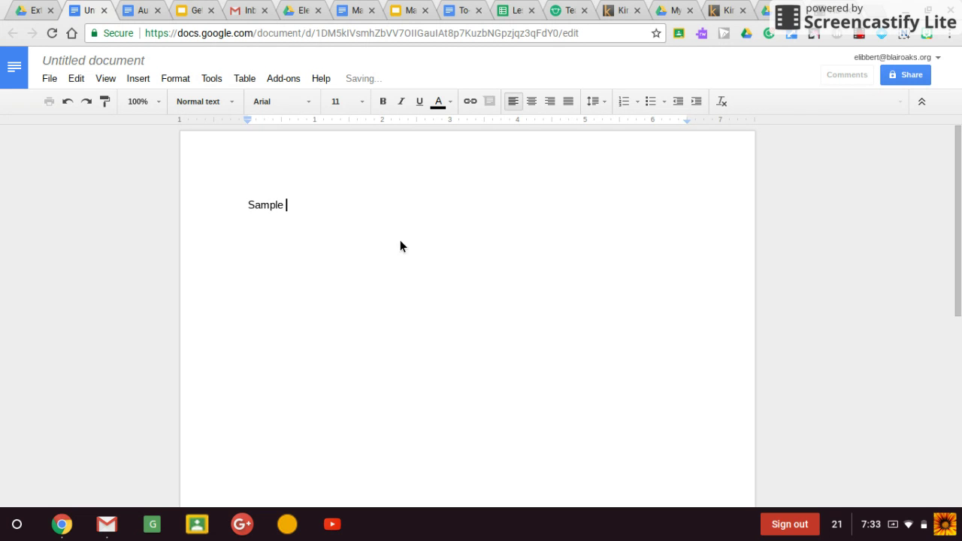
type("Document")
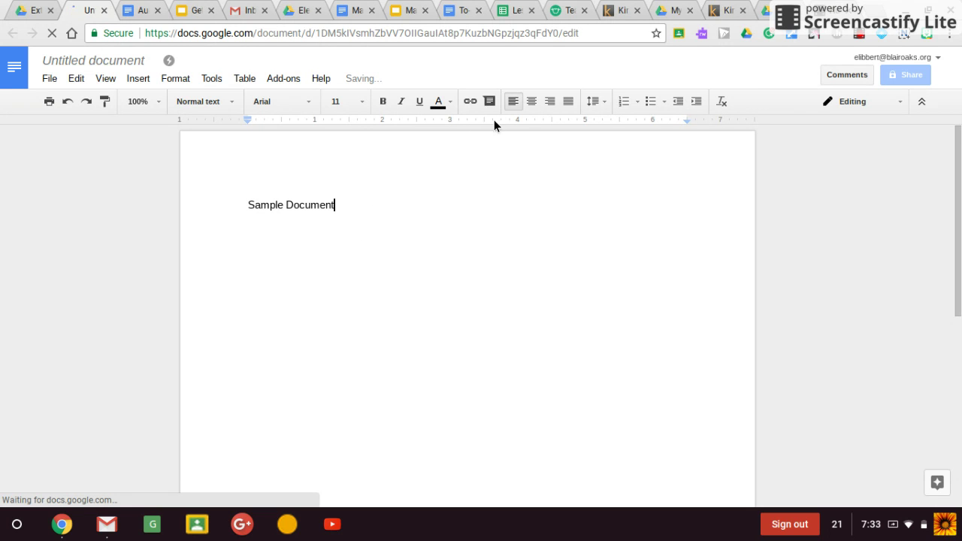
left_click(531, 101)
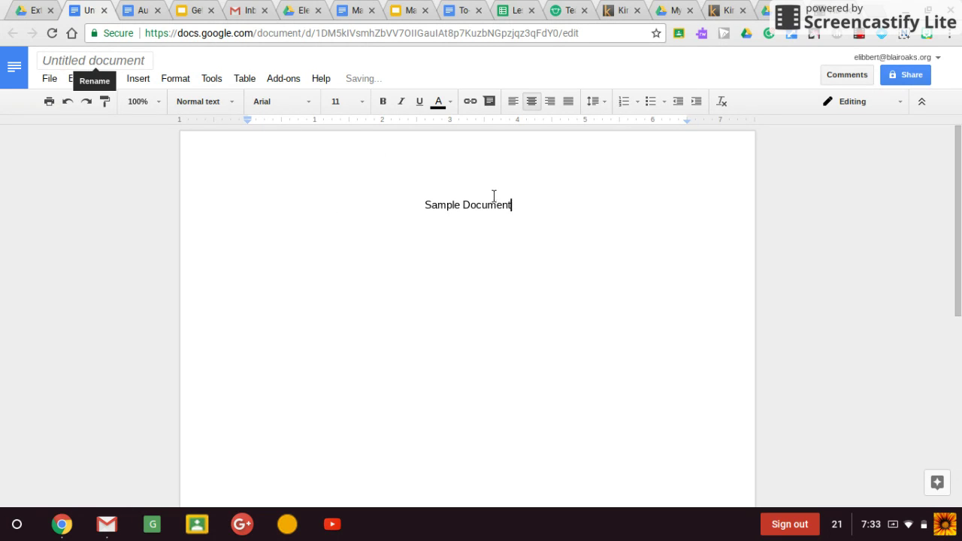
left_click(114, 62)
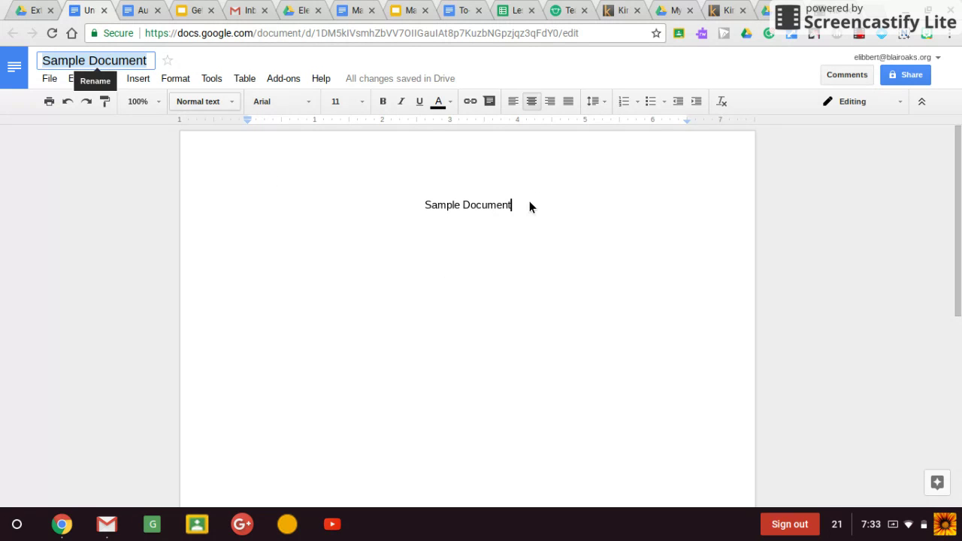
key("Return")
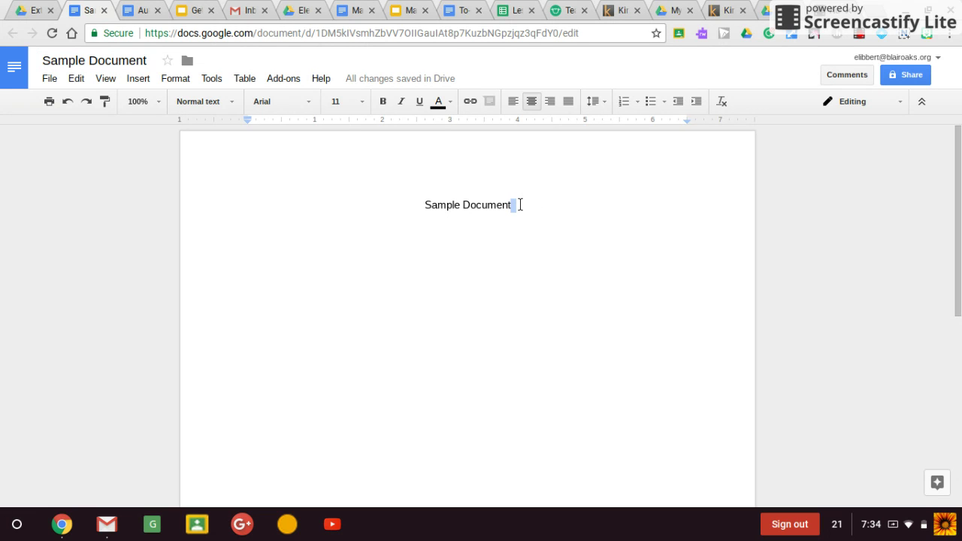
Step: Add the author's full name two lines below the title
key("Return")
key("Return")
type("Emily Libbert")
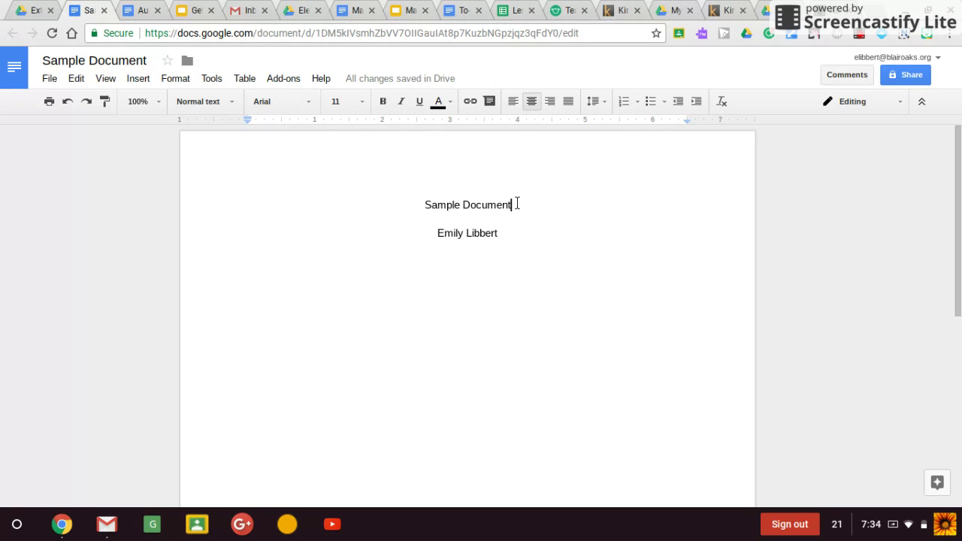
Step: Set the title "Sample Document" in the Rock Salt font at size 18
left_click_drag(517, 203, 401, 206)
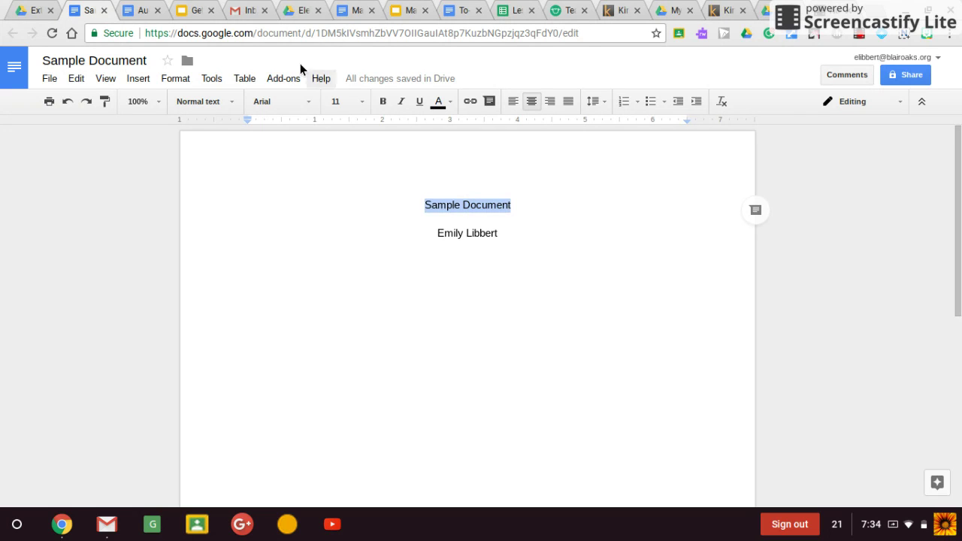
left_click(307, 105)
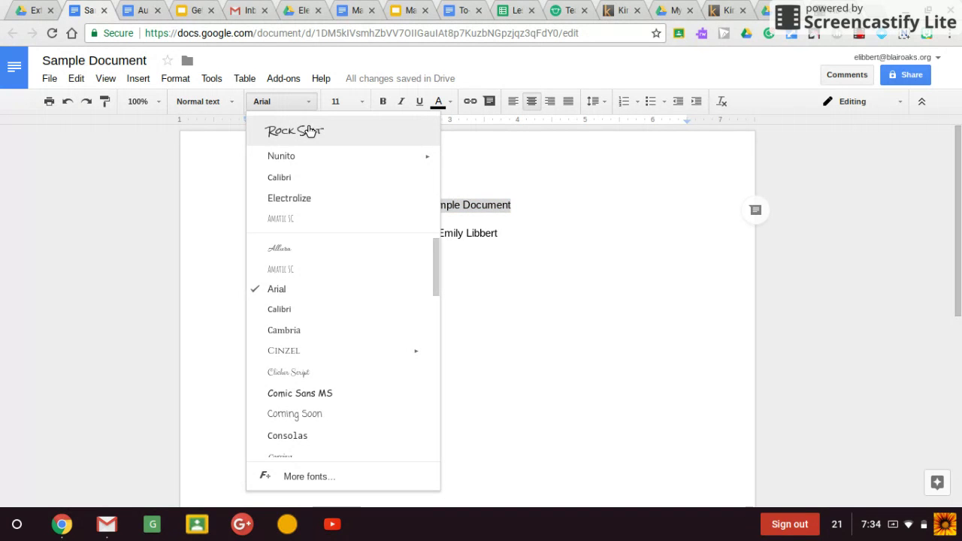
left_click(310, 131)
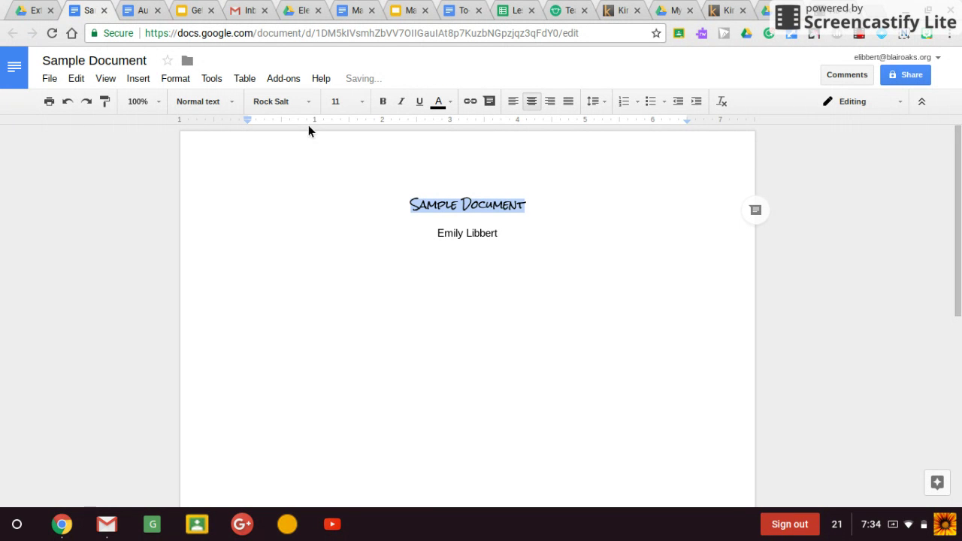
left_click(362, 103)
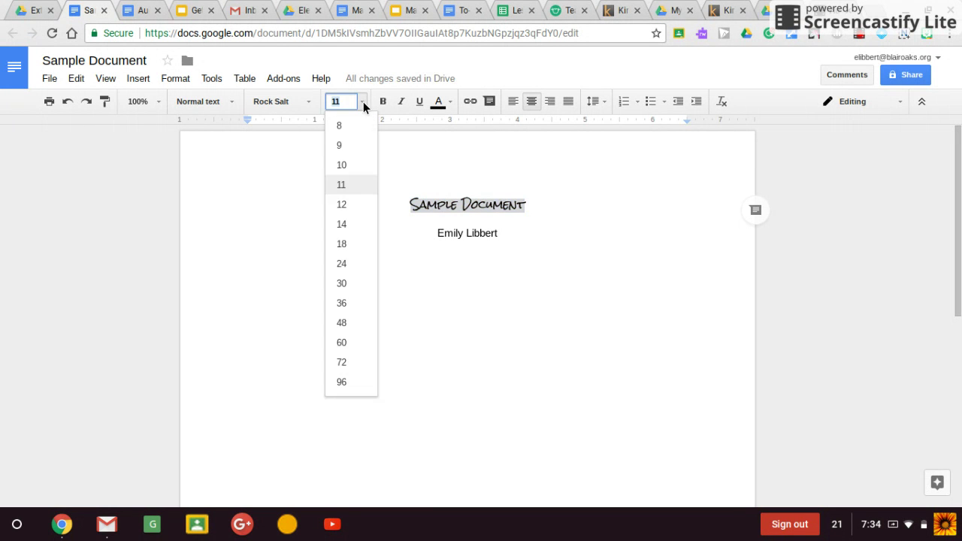
left_click(355, 246)
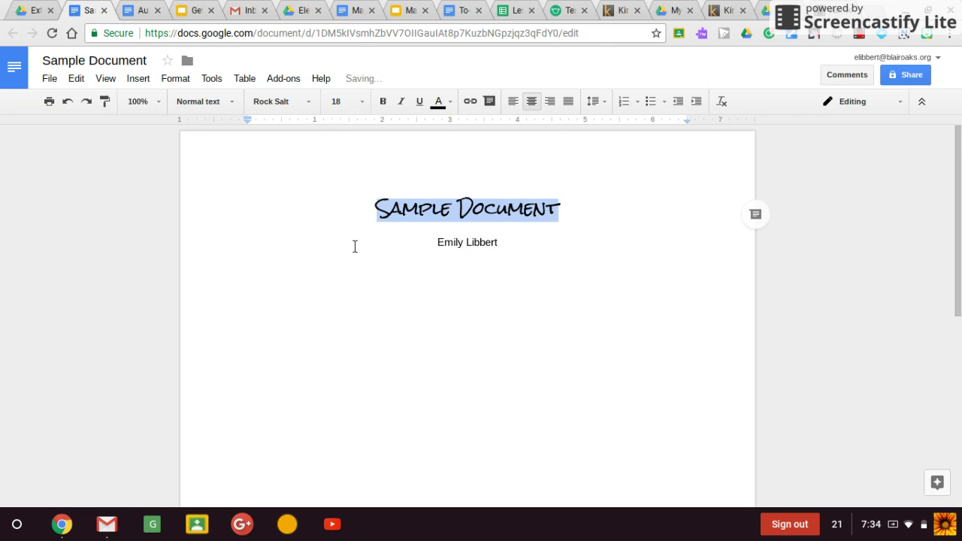
Step: Make the title bold, italic and underlined
left_click(383, 105)
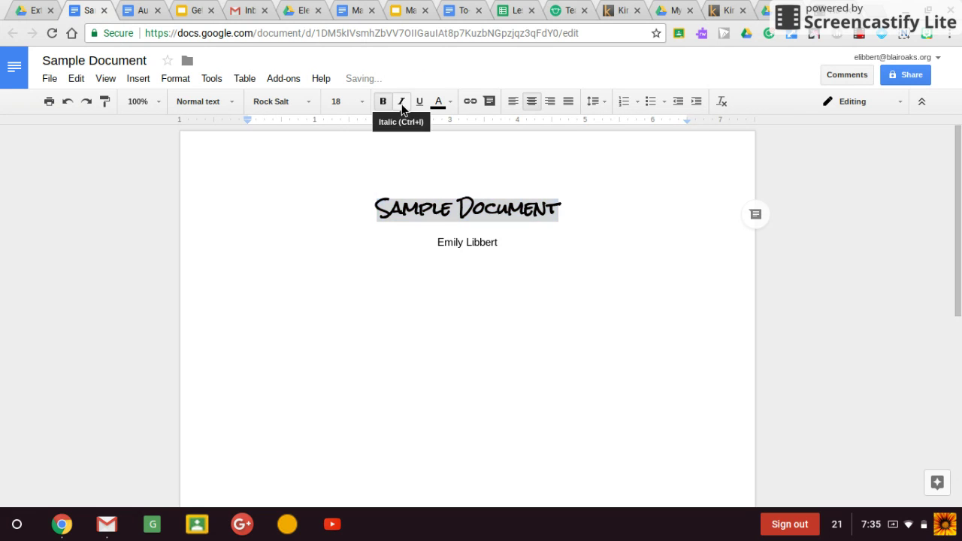
left_click(402, 107)
left_click(419, 107)
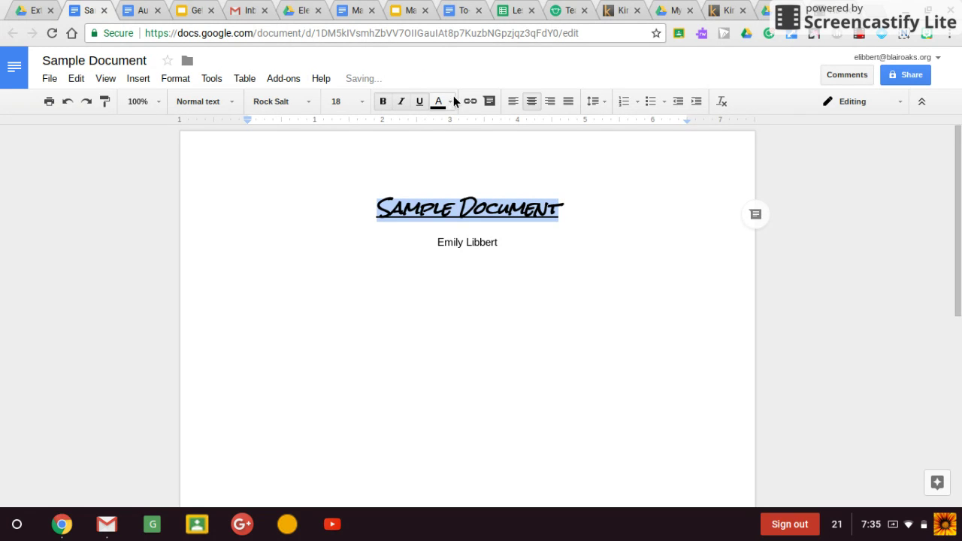
Step: Color the title text red and highlight it in yellow
left_click(451, 102)
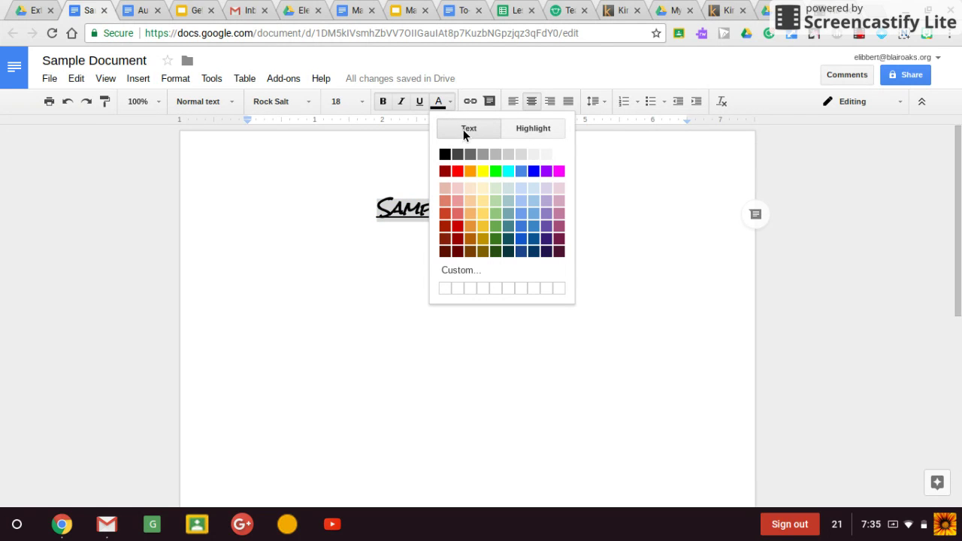
left_click(458, 172)
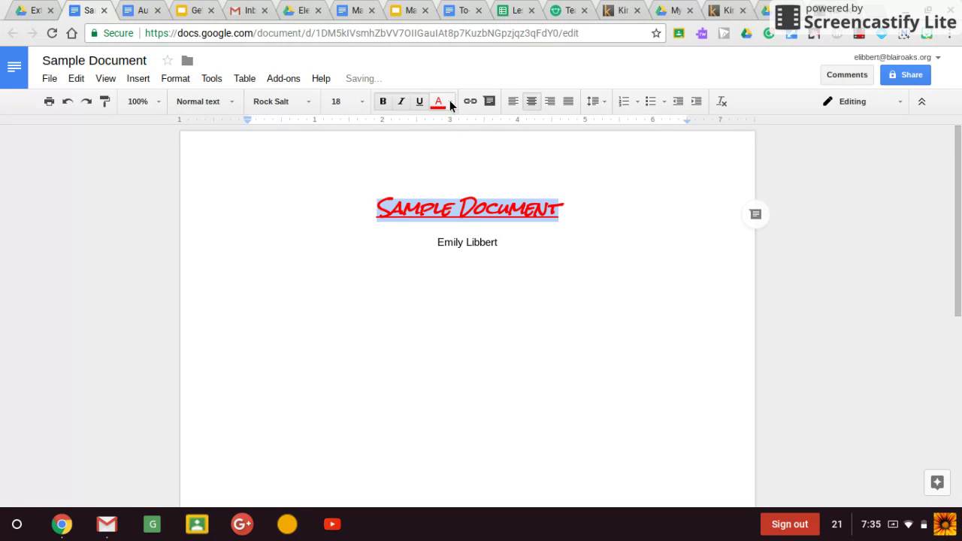
left_click(451, 105)
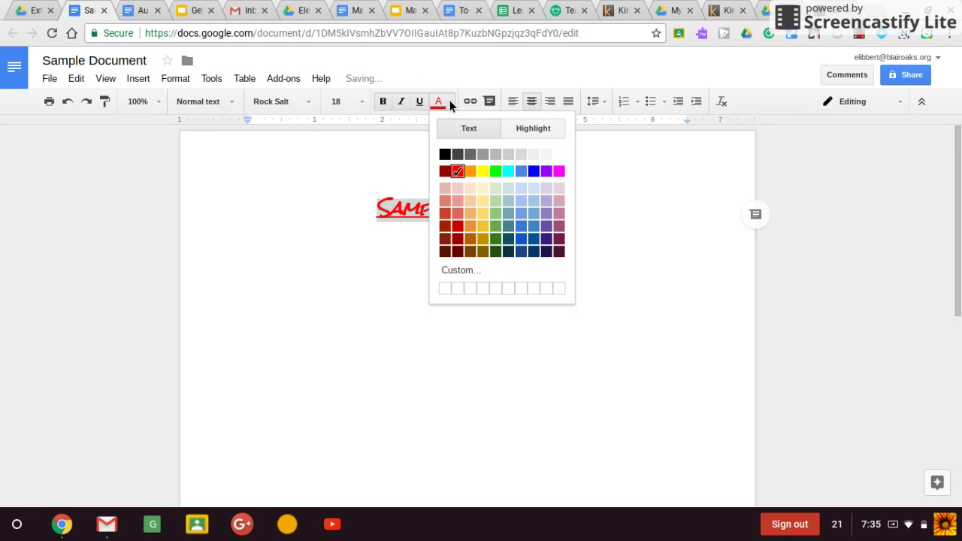
left_click(540, 128)
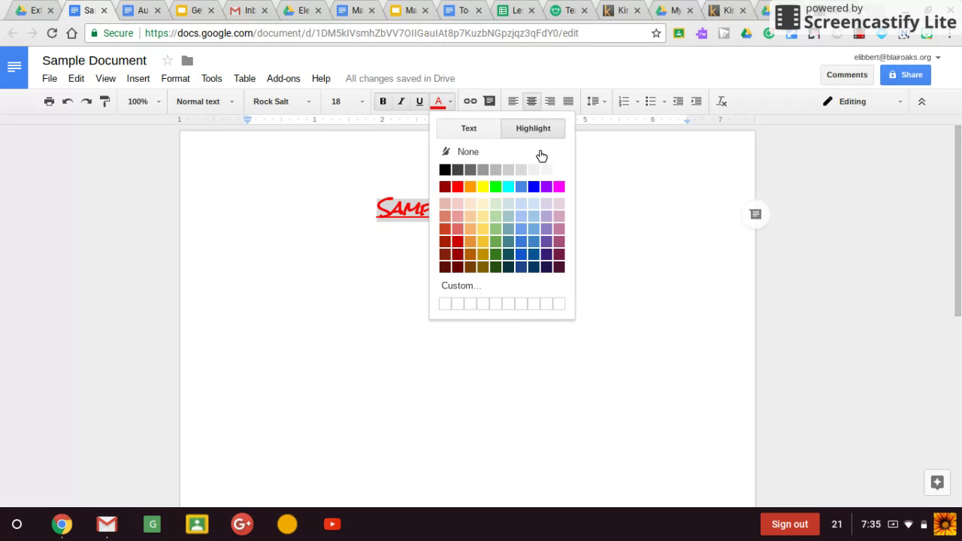
left_click(482, 186)
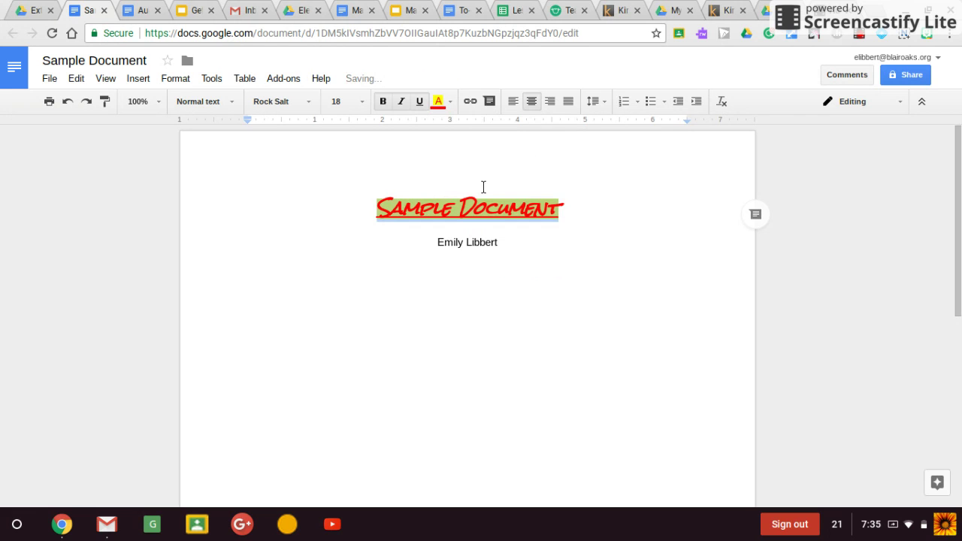
left_click(598, 212)
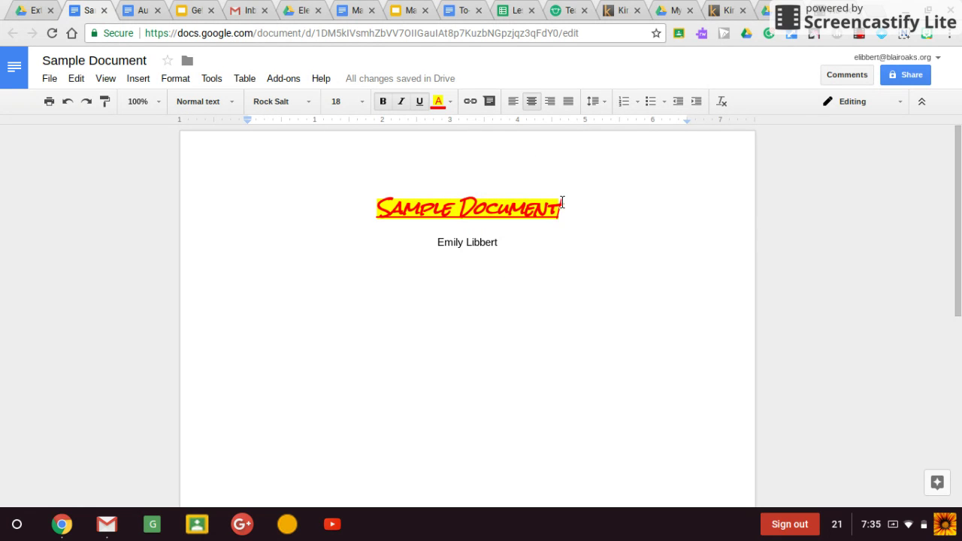
left_click_drag(561, 207, 378, 200)
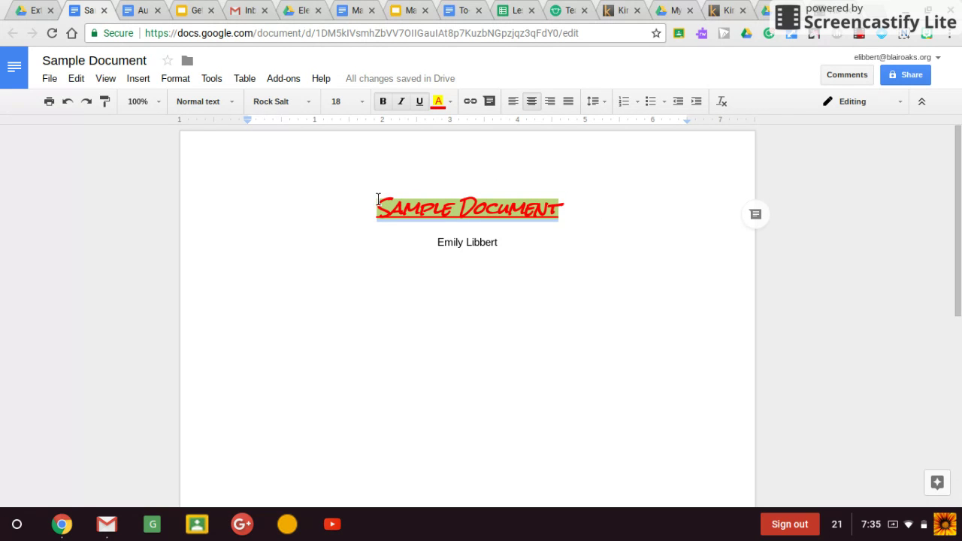
left_click(448, 103)
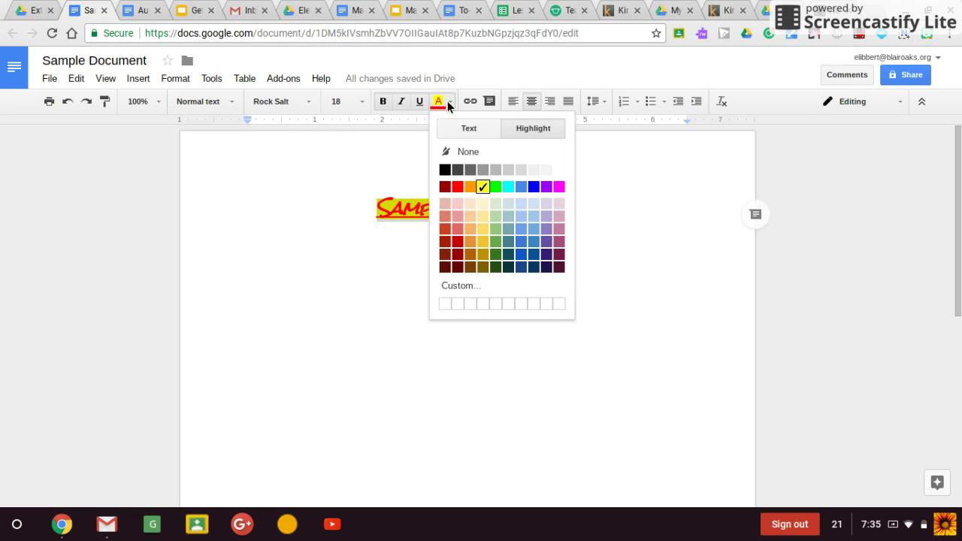
left_click(467, 288)
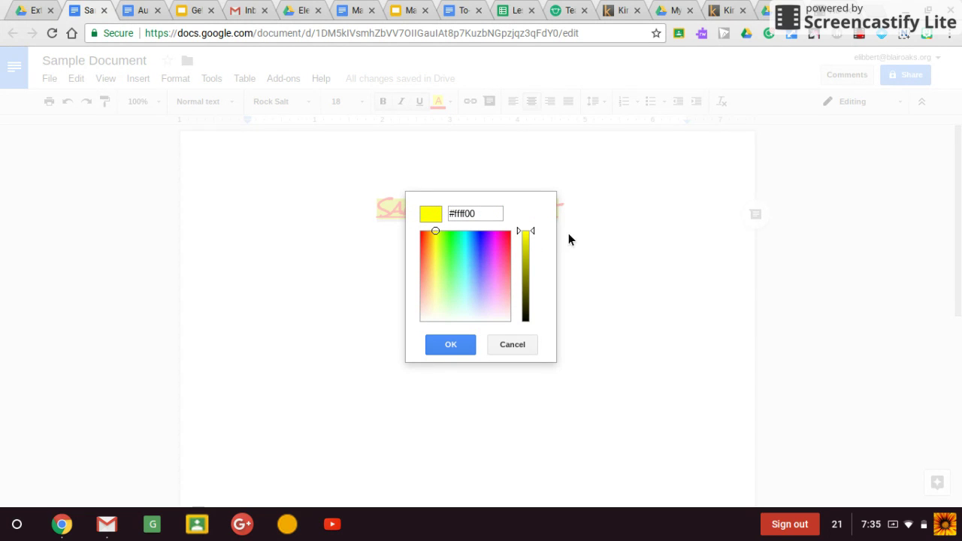
left_click_drag(529, 234, 532, 273)
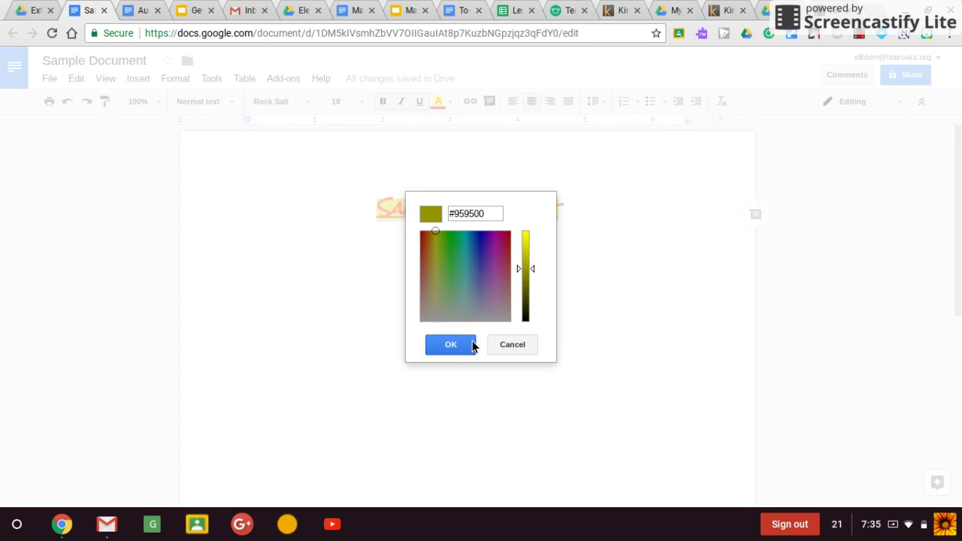
left_click(508, 345)
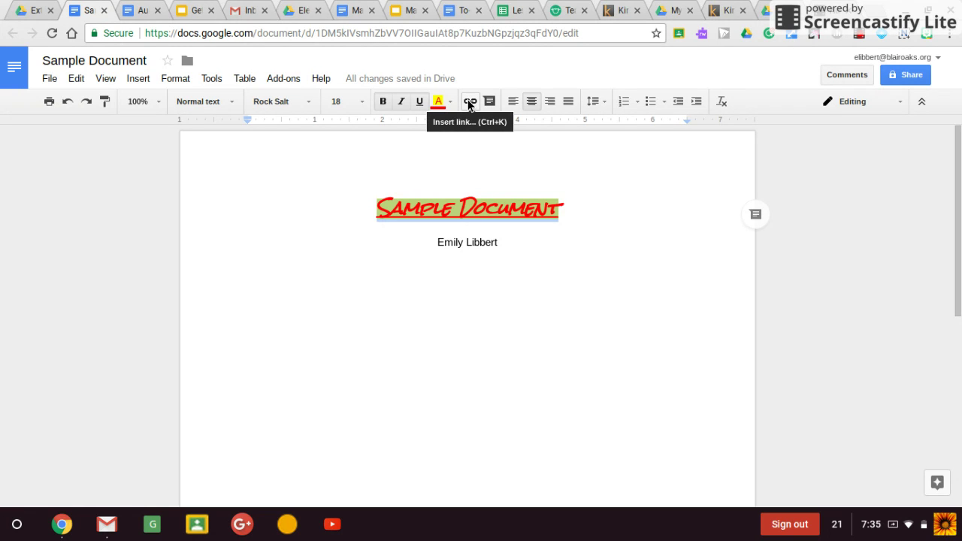
left_click(468, 104)
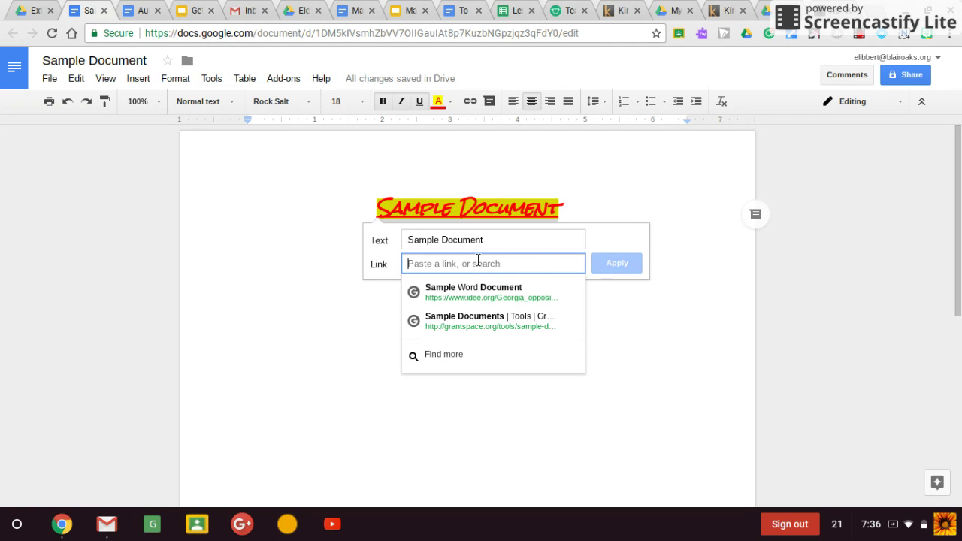
left_click(682, 286)
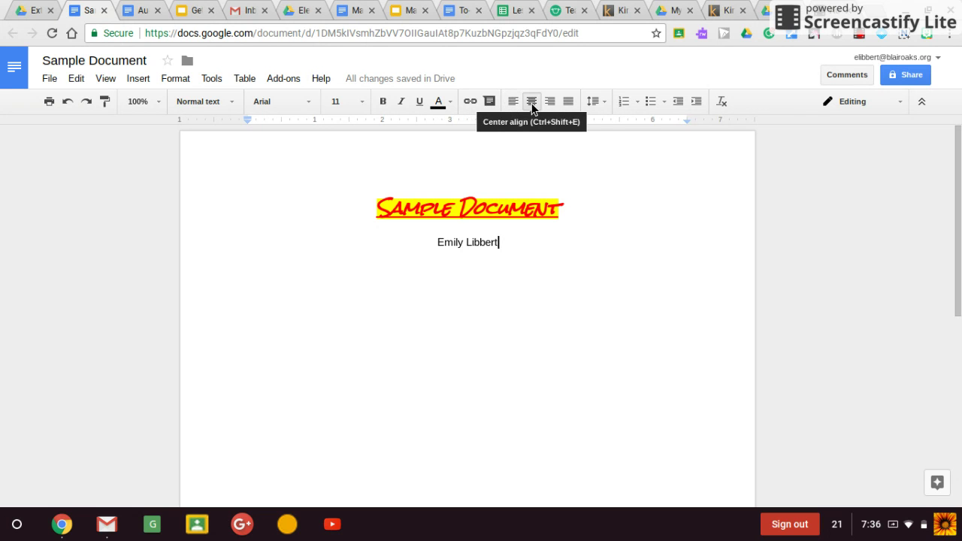
left_click(603, 107)
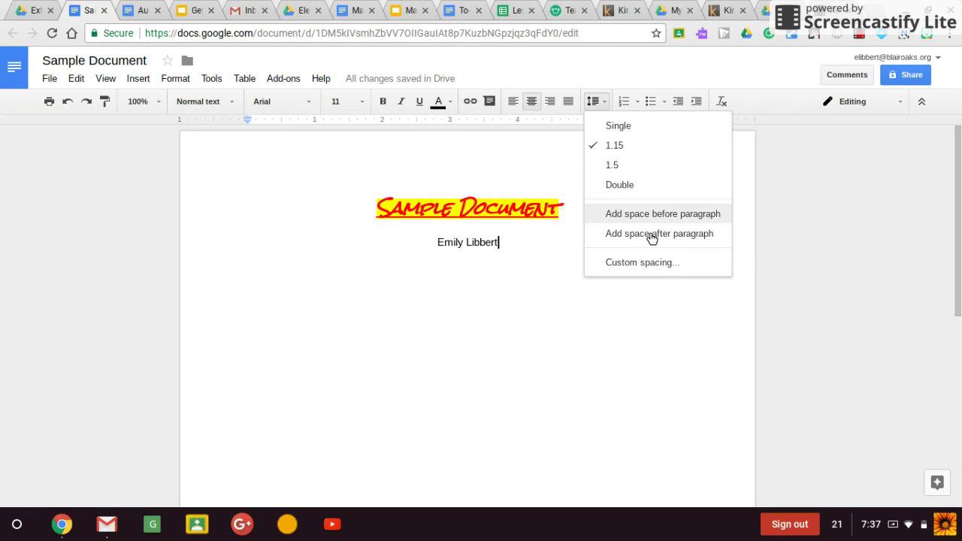
left_click(768, 202)
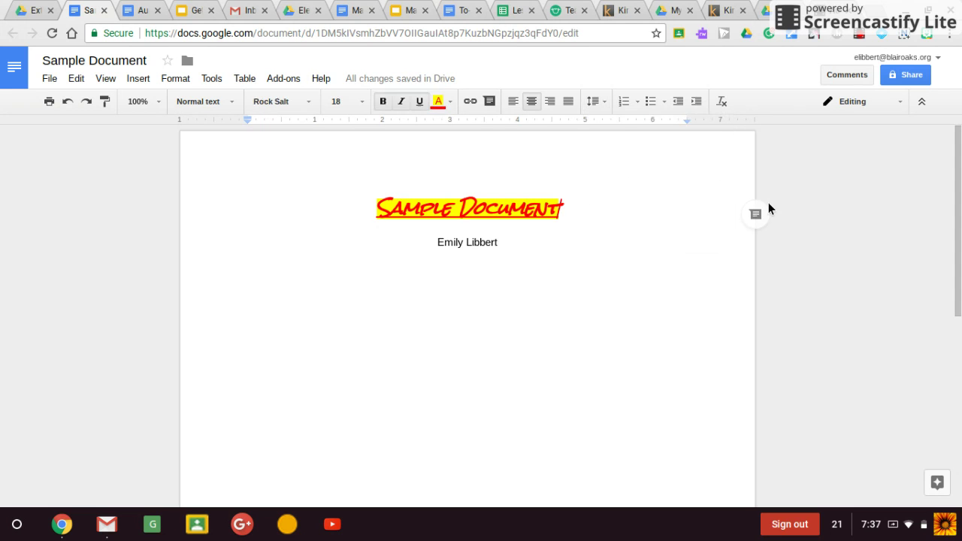
left_click(635, 102)
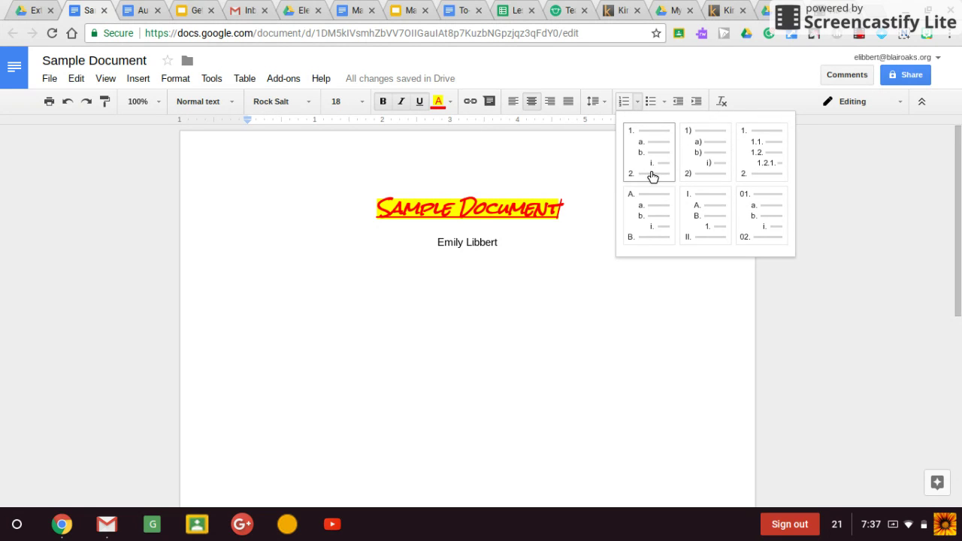
left_click(831, 202)
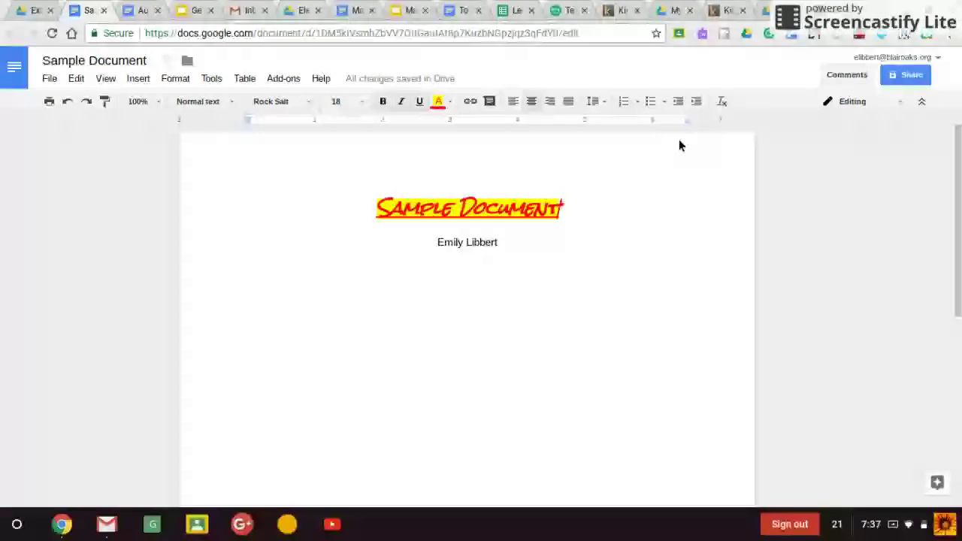
left_click(662, 101)
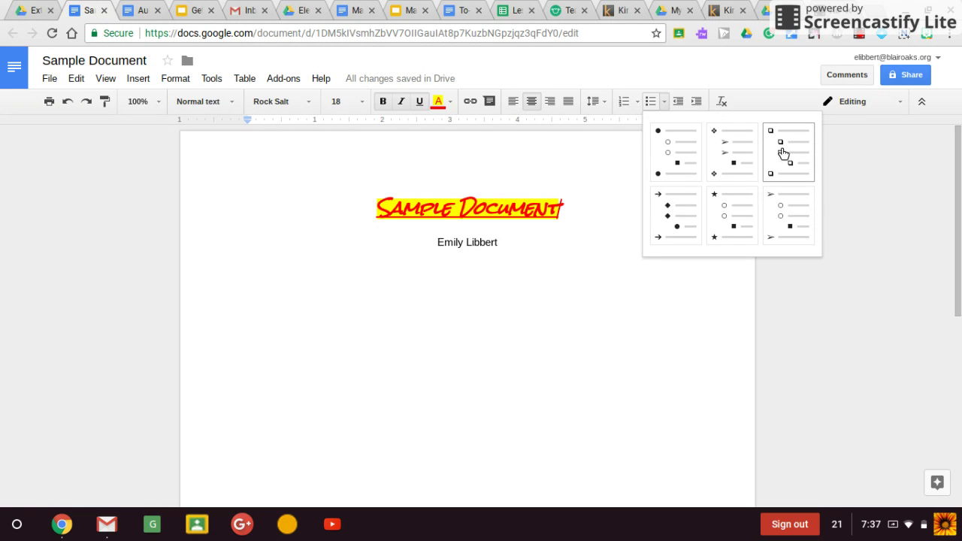
left_click(829, 158)
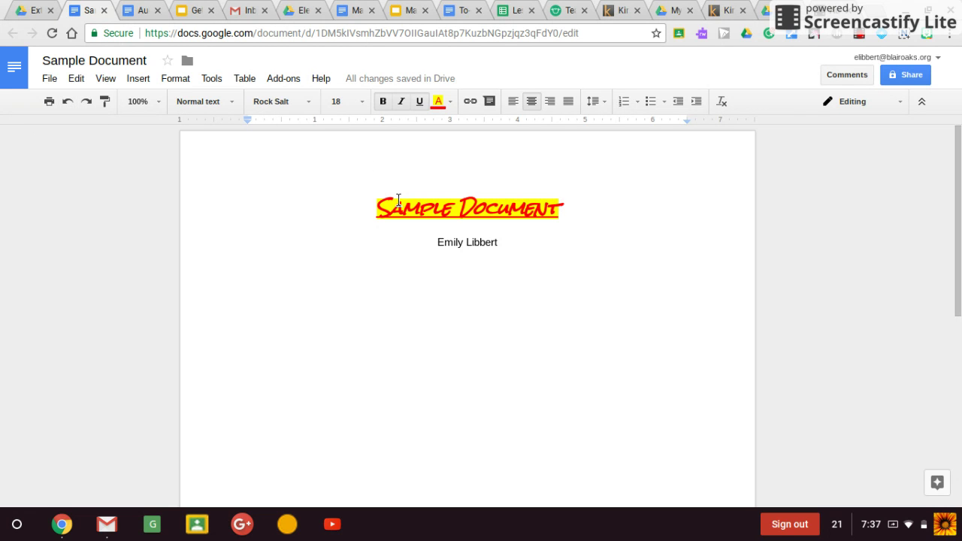
Step: Undo the title's yellow highlight and red text color, and redo only the red color
left_click(66, 102)
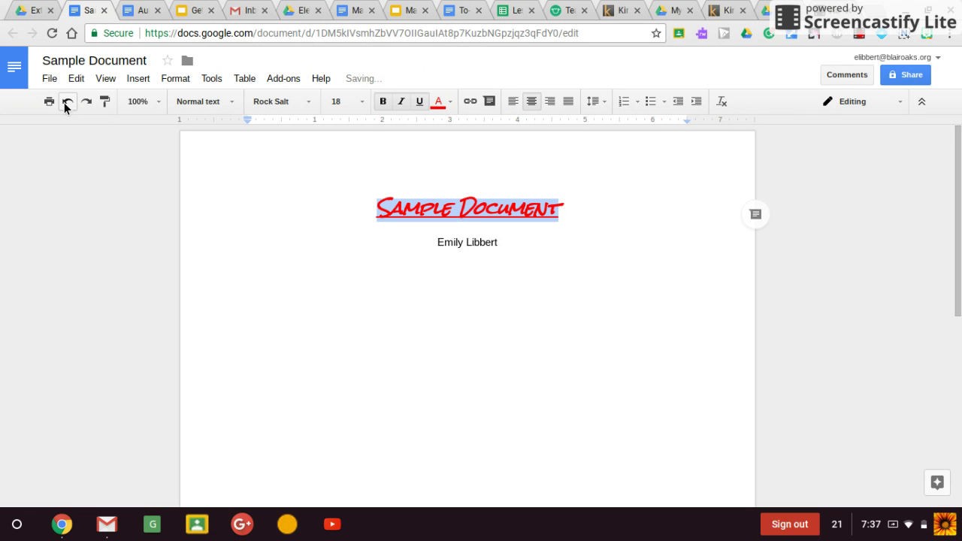
left_click(66, 104)
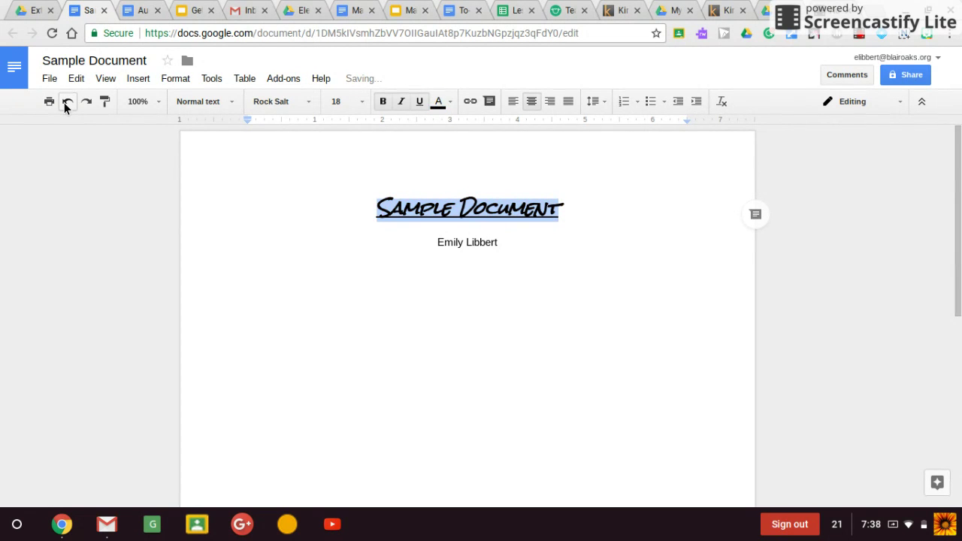
left_click(611, 223)
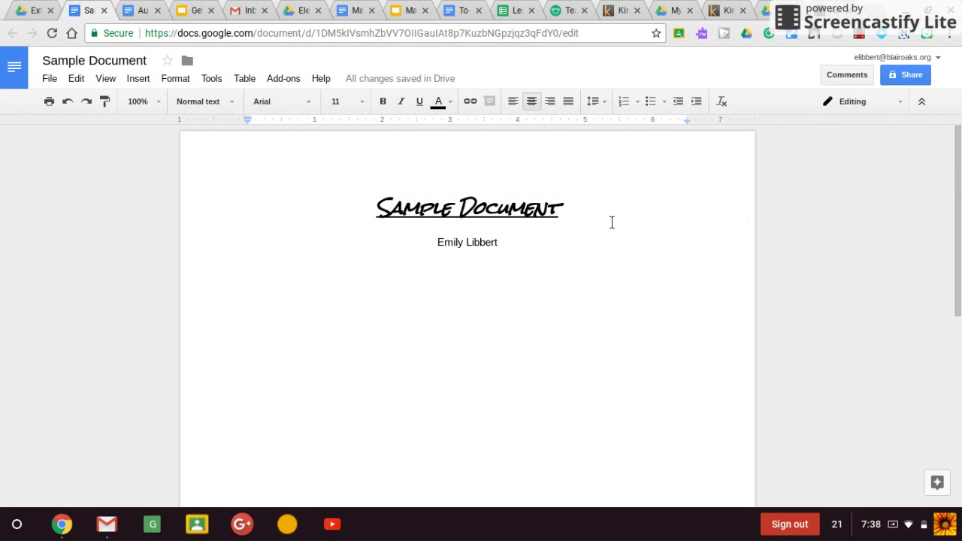
left_click(85, 104)
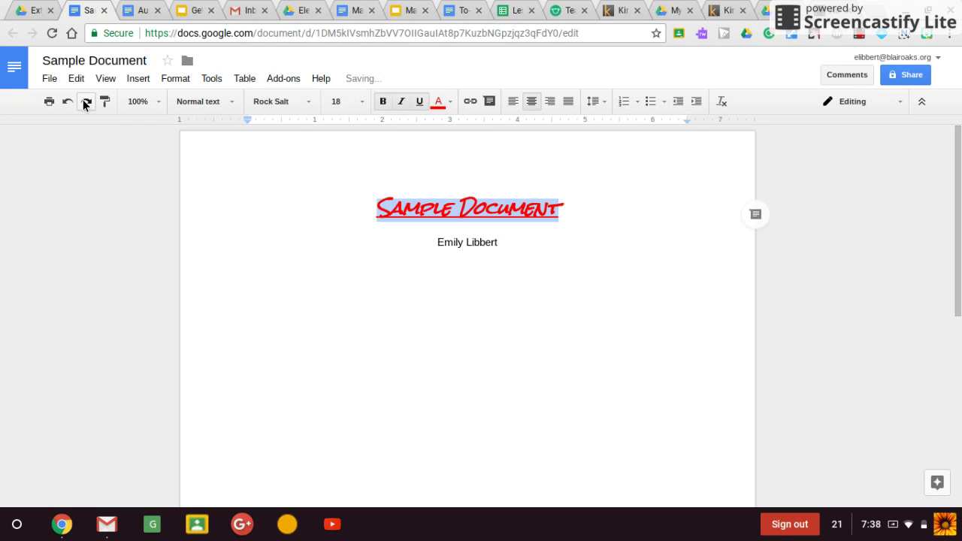
left_click(568, 196)
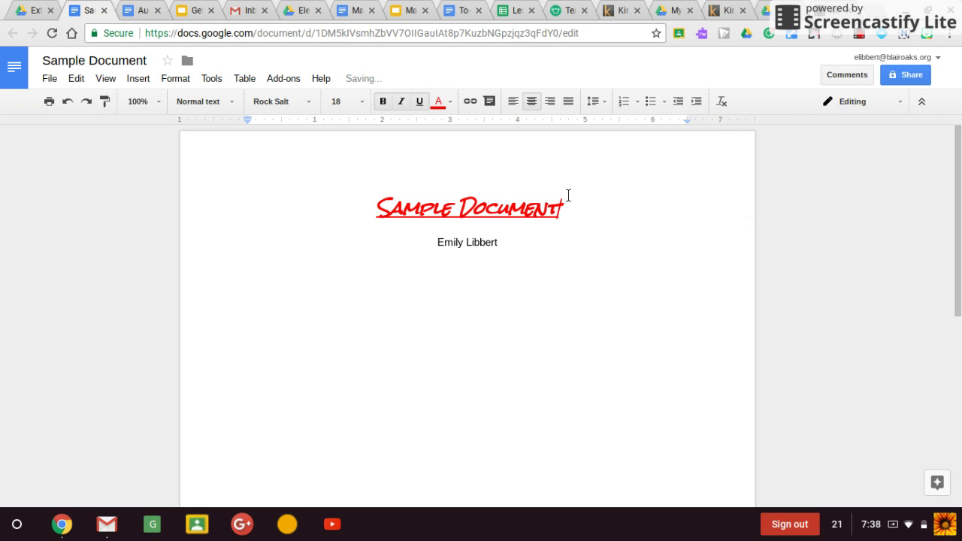
Step: Set the document's top, bottom, left and right page margins to 0.6 inches
left_click(47, 80)
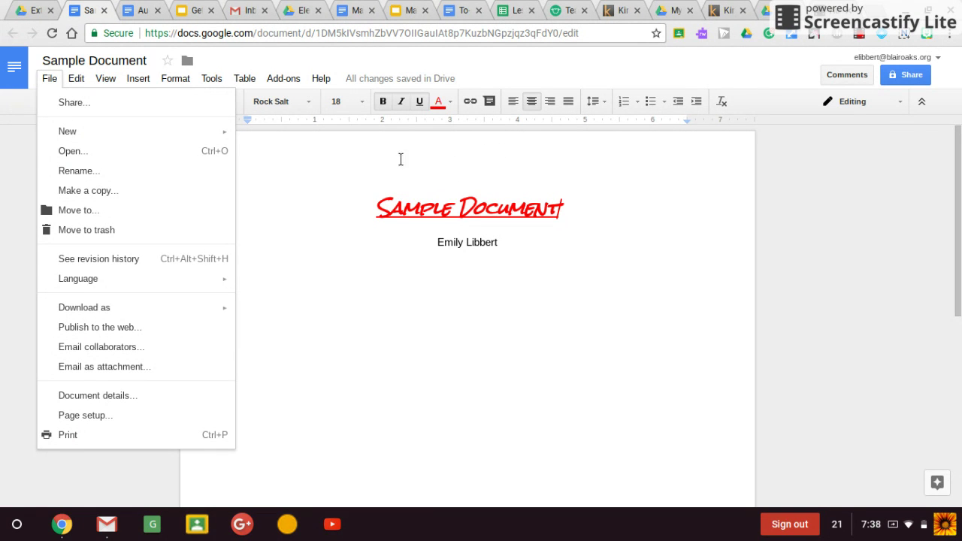
left_click(126, 423)
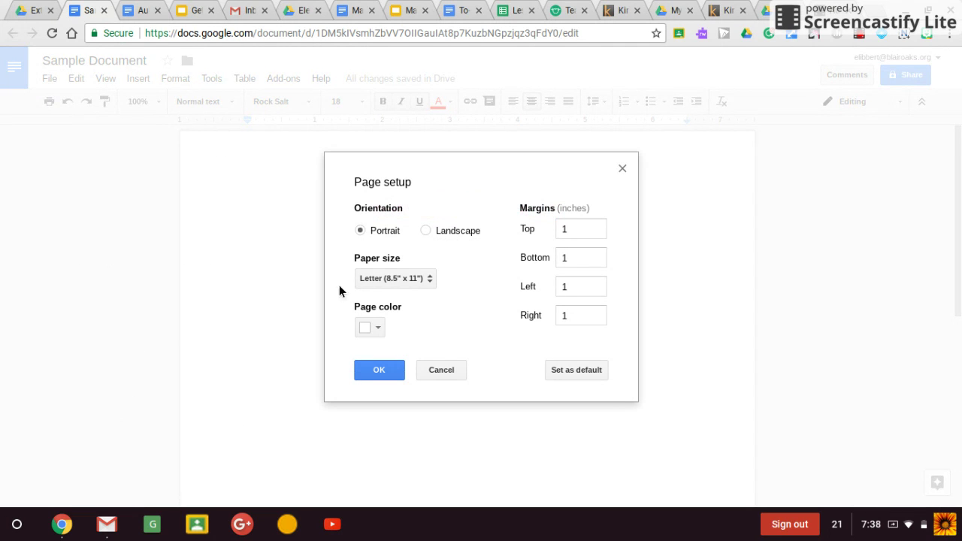
left_click_drag(570, 229, 555, 225)
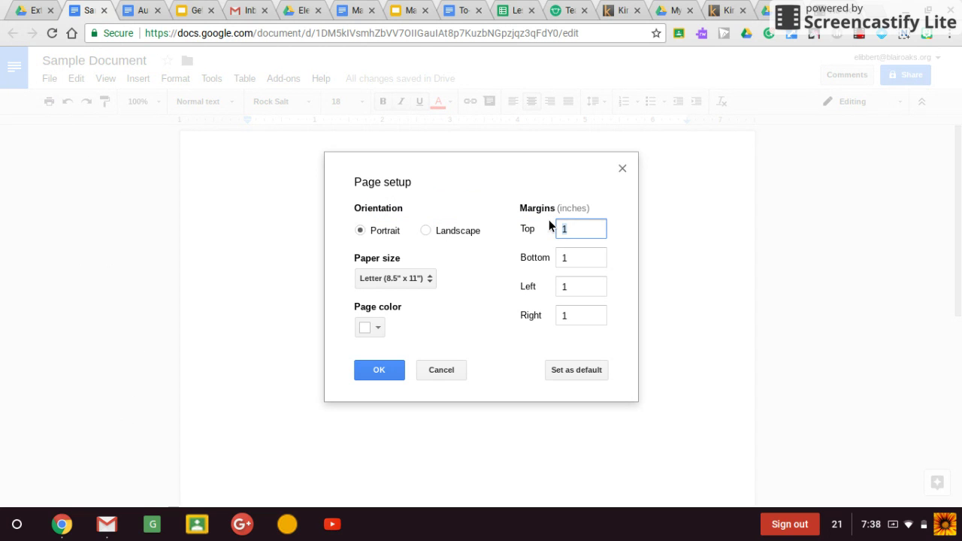
type(".6")
key("Tab")
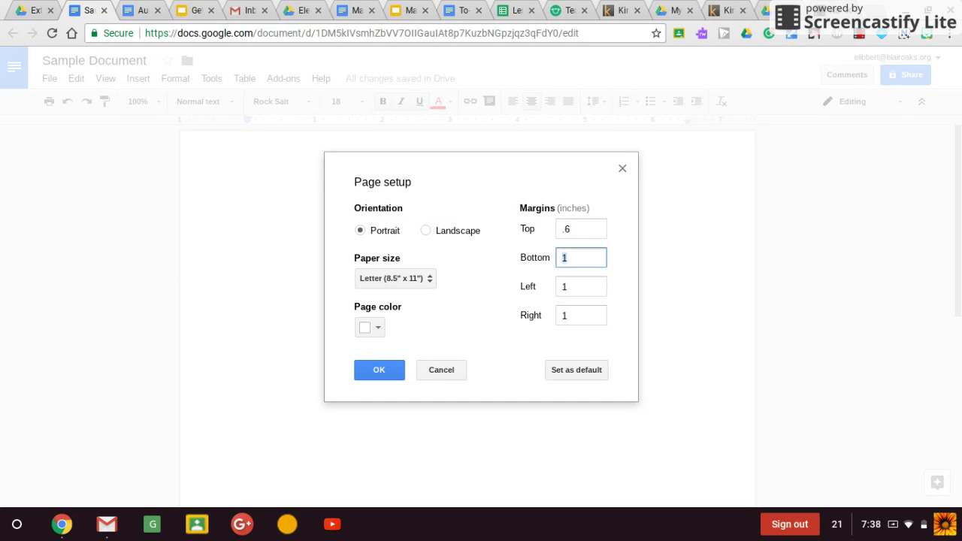
type(".6")
key("Tab")
type(".6")
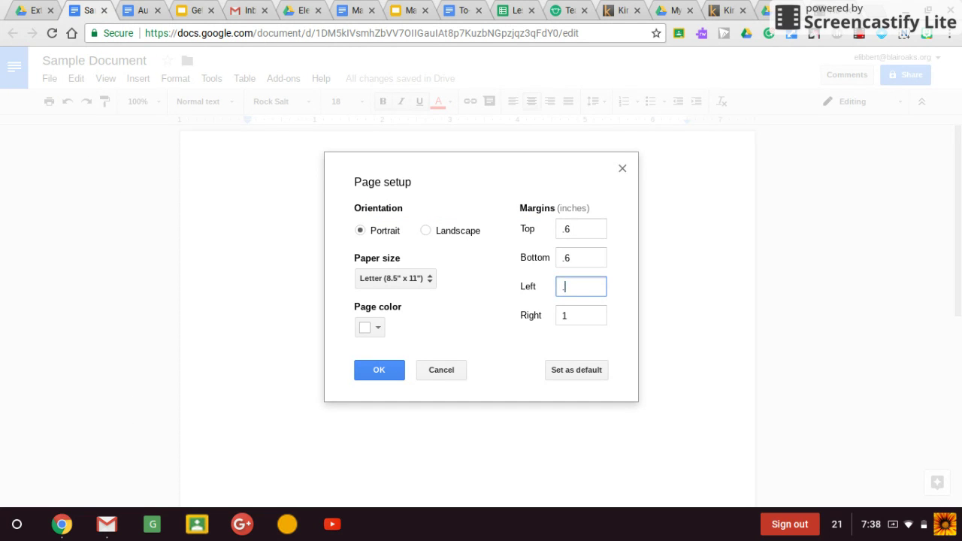
key("Tab")
type(".6")
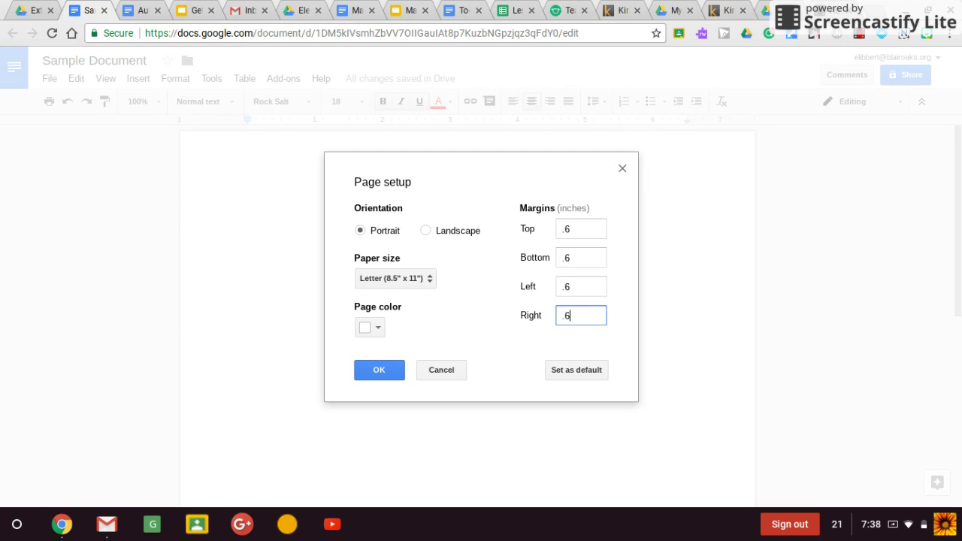
left_click(380, 369)
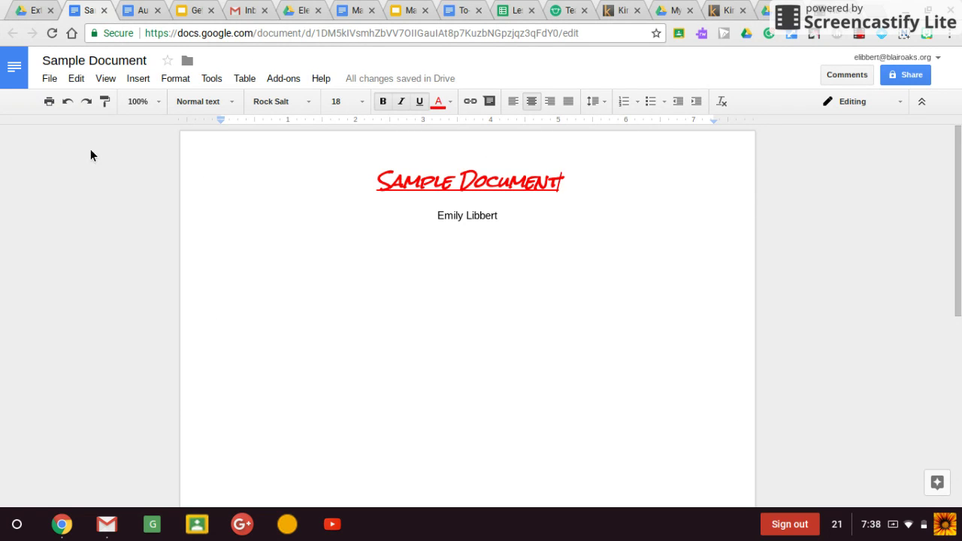
Step: Examine the available editing, view, insertion, formatting, tool and add-on commands, including the chart, paragraph style, line spacing and list options
left_click(75, 78)
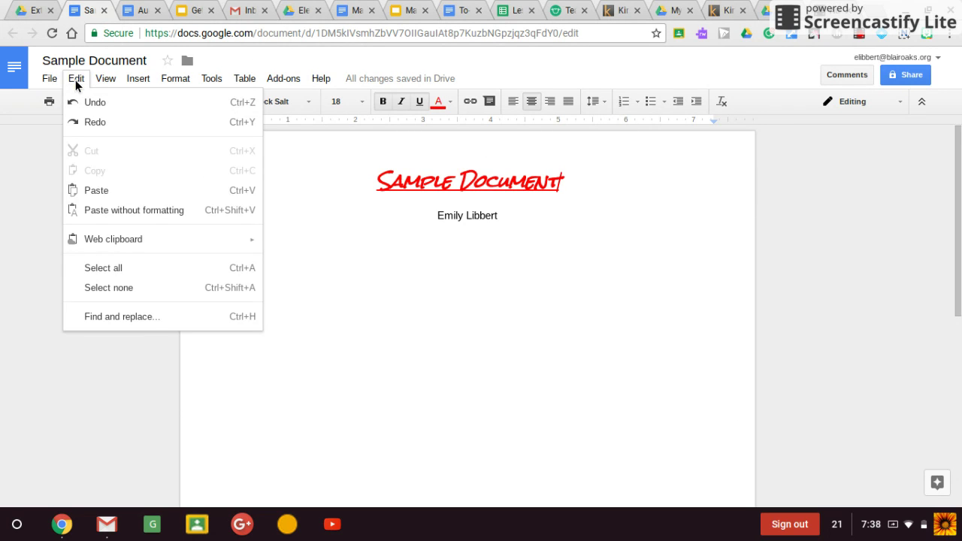
mouse_move(106, 78)
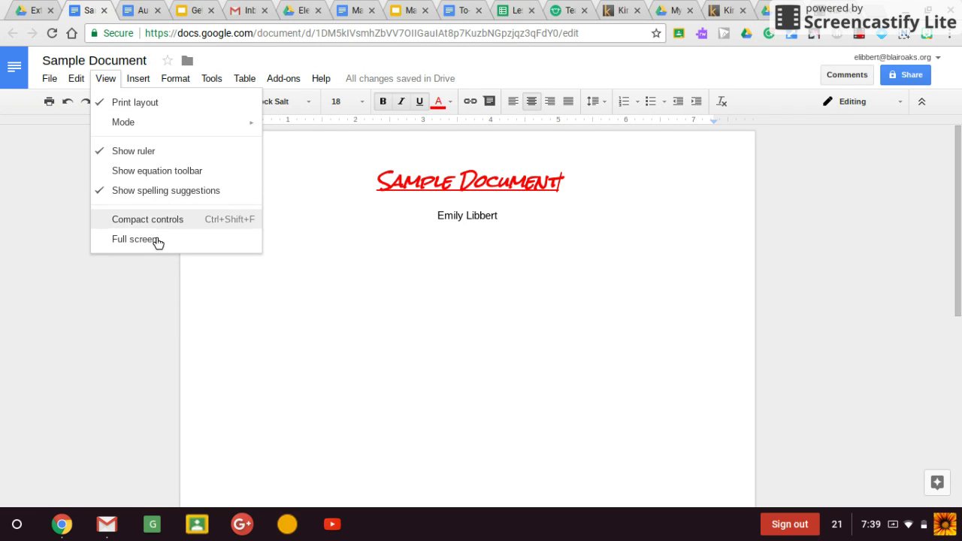
mouse_move(138, 72)
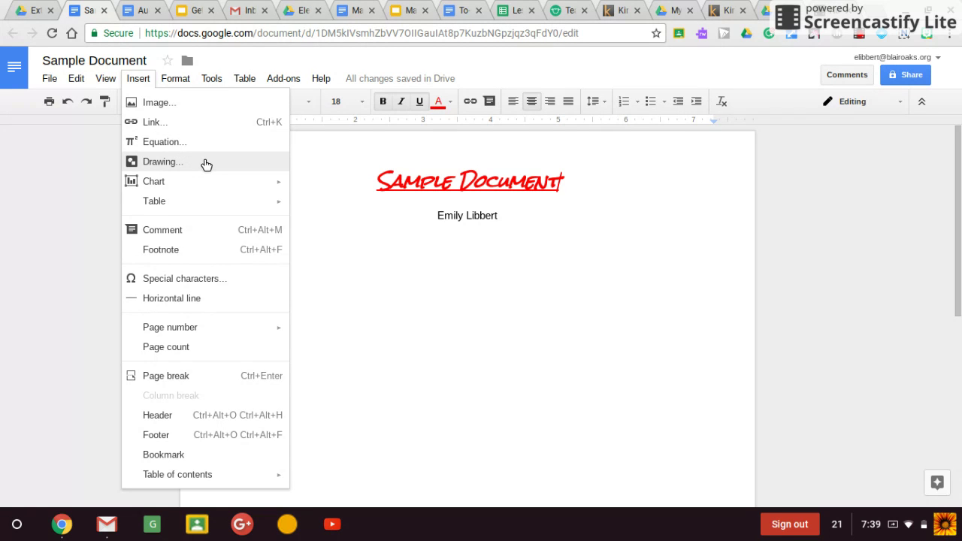
mouse_move(199, 186)
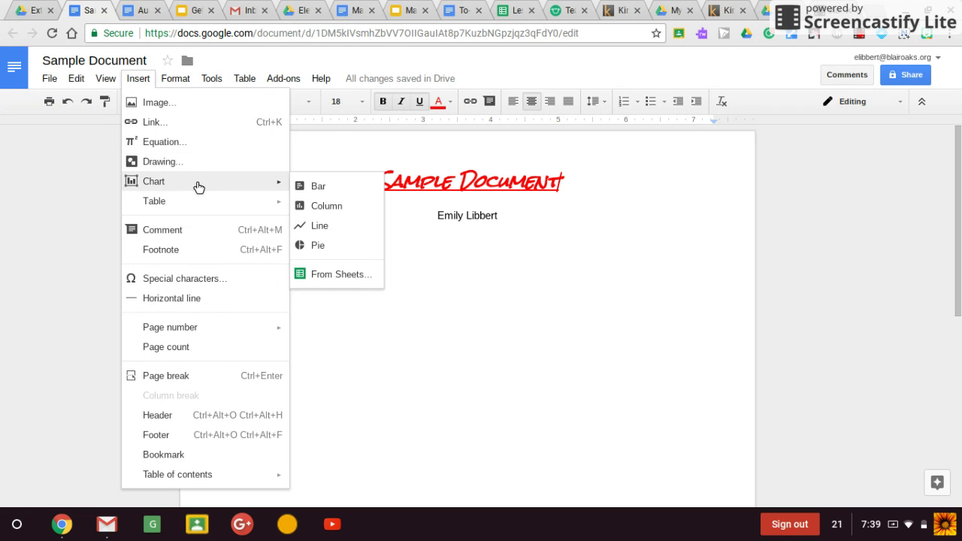
mouse_move(193, 206)
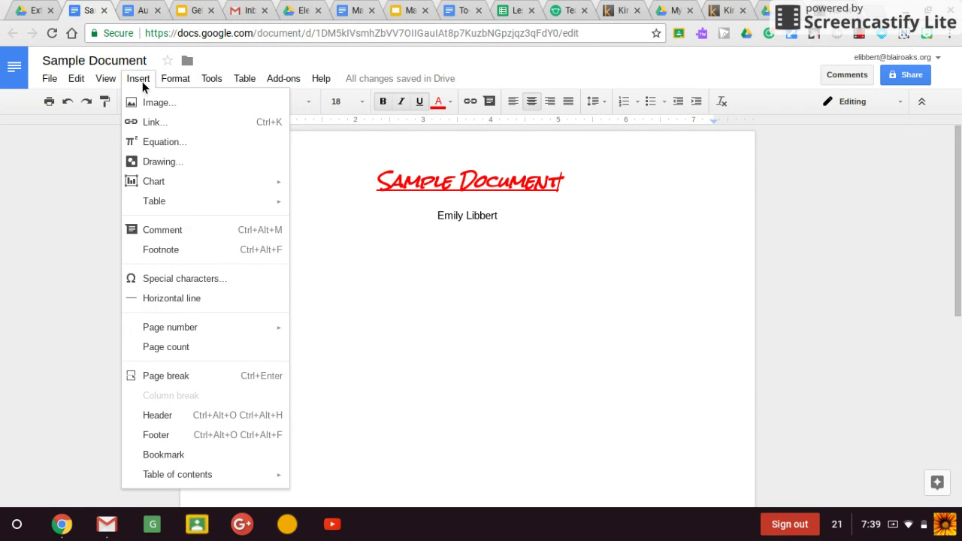
mouse_move(173, 82)
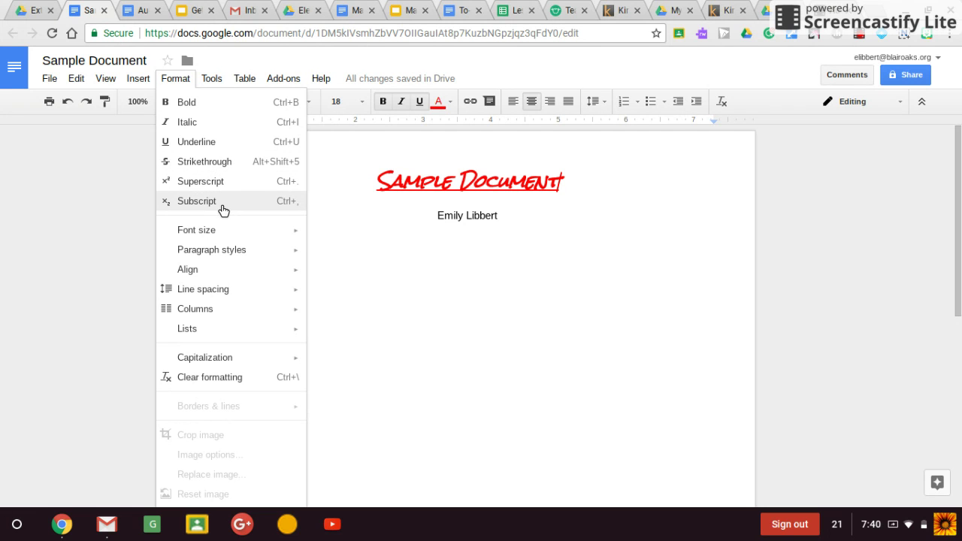
mouse_move(229, 238)
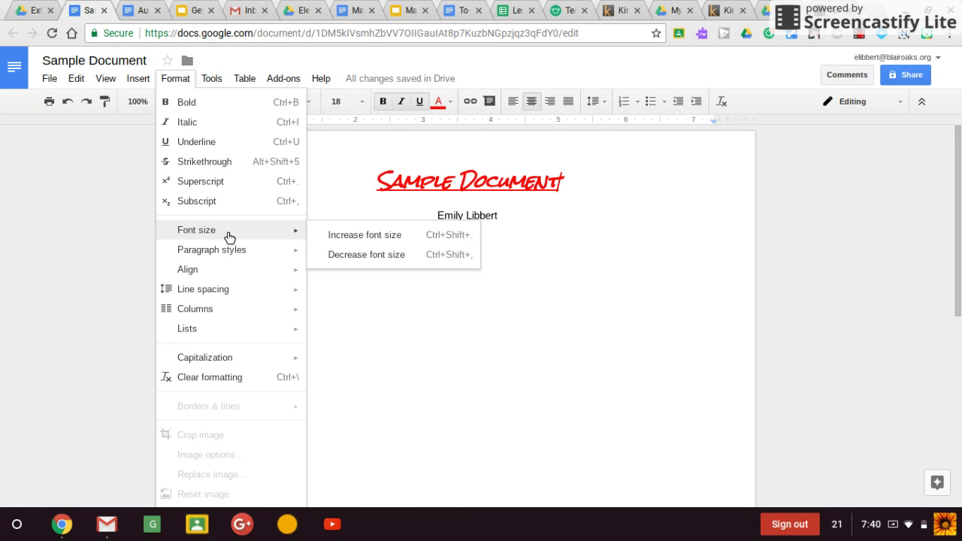
mouse_move(235, 257)
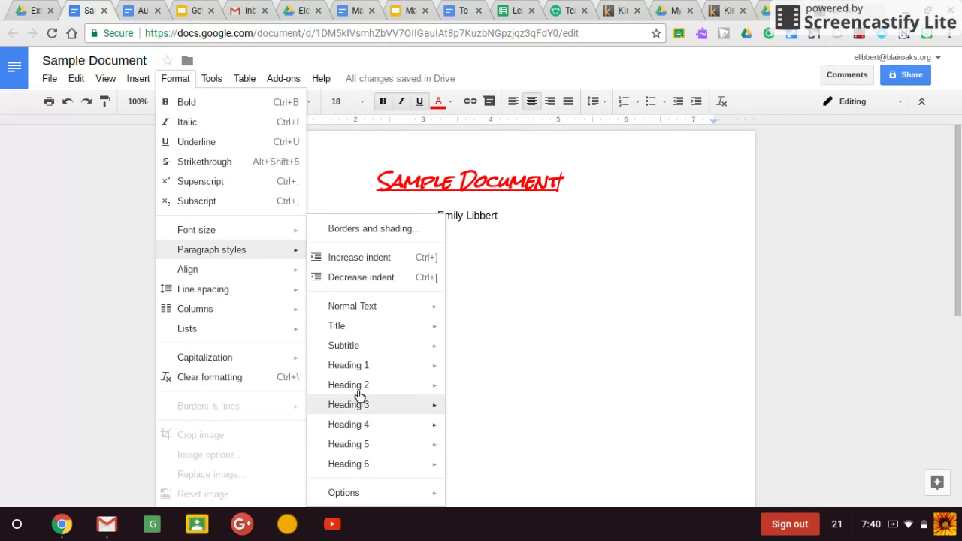
mouse_move(225, 273)
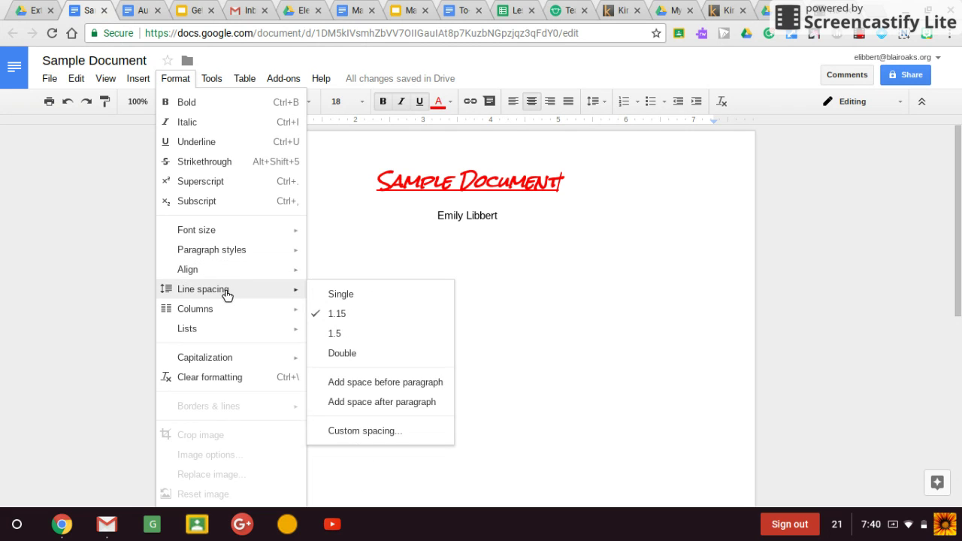
mouse_move(226, 314)
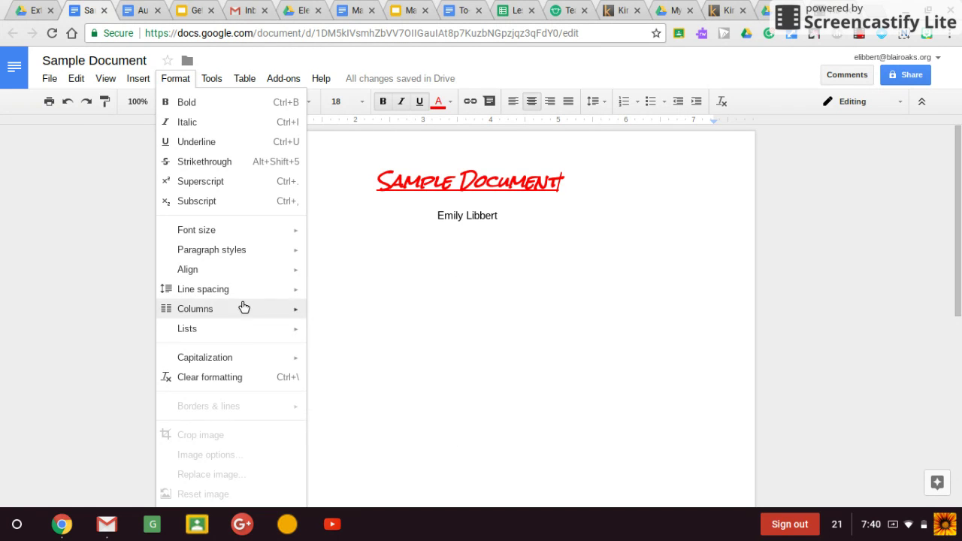
mouse_move(246, 335)
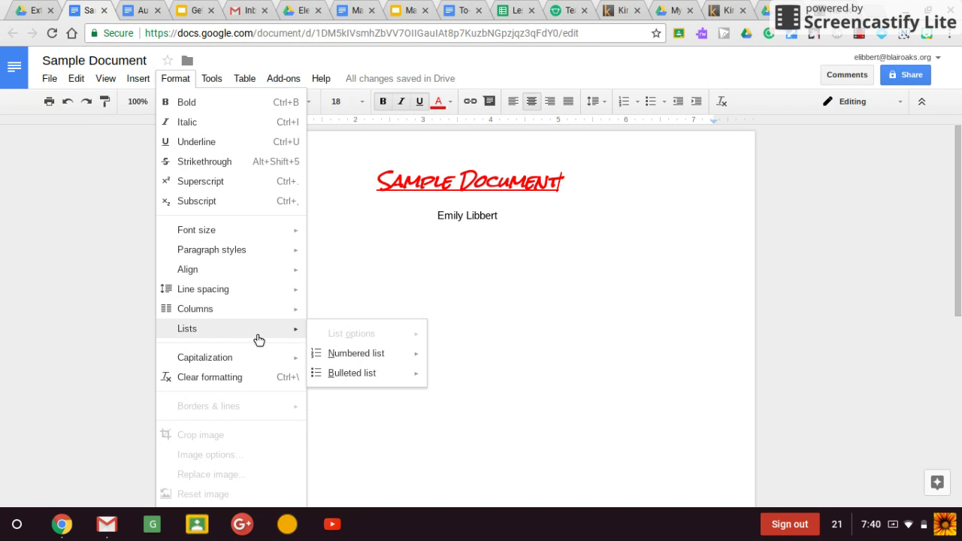
mouse_move(404, 361)
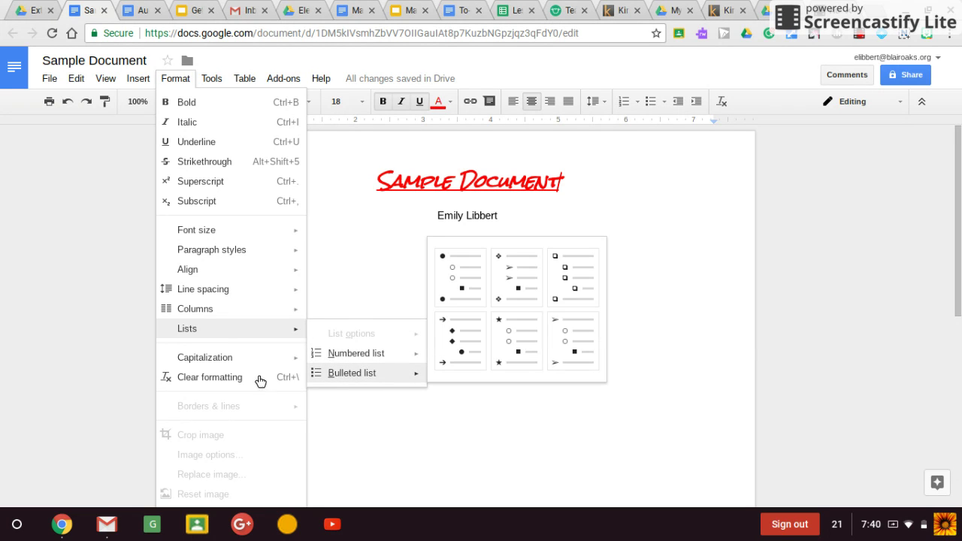
left_click(211, 80)
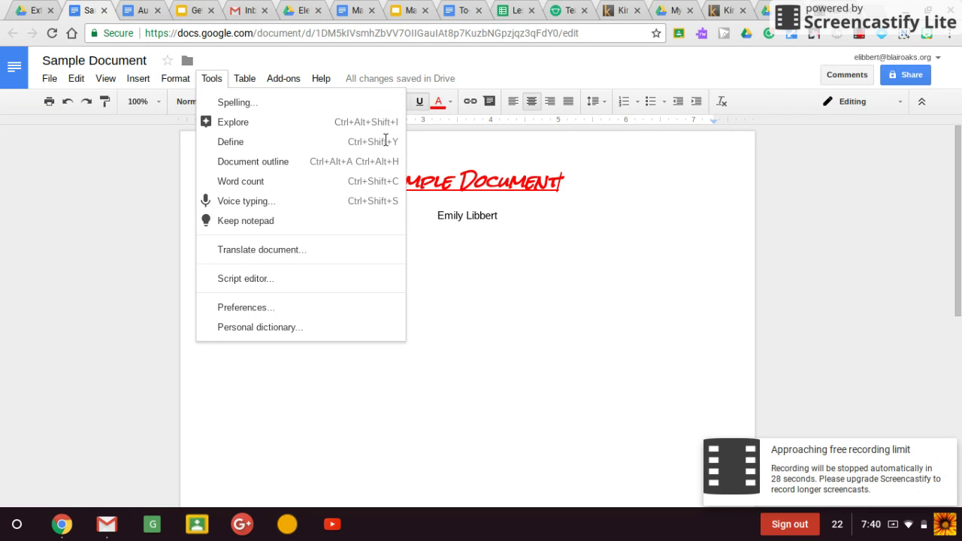
mouse_move(240, 79)
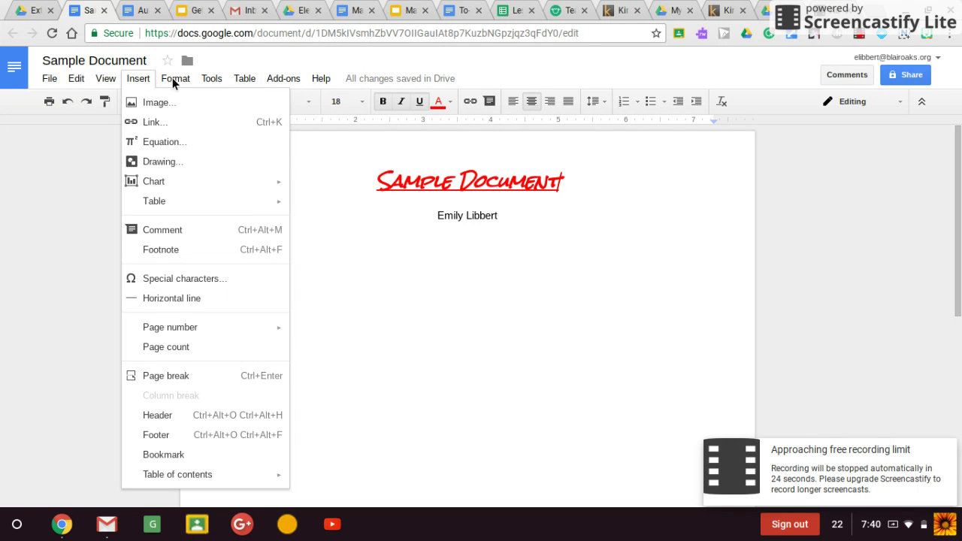
mouse_move(282, 81)
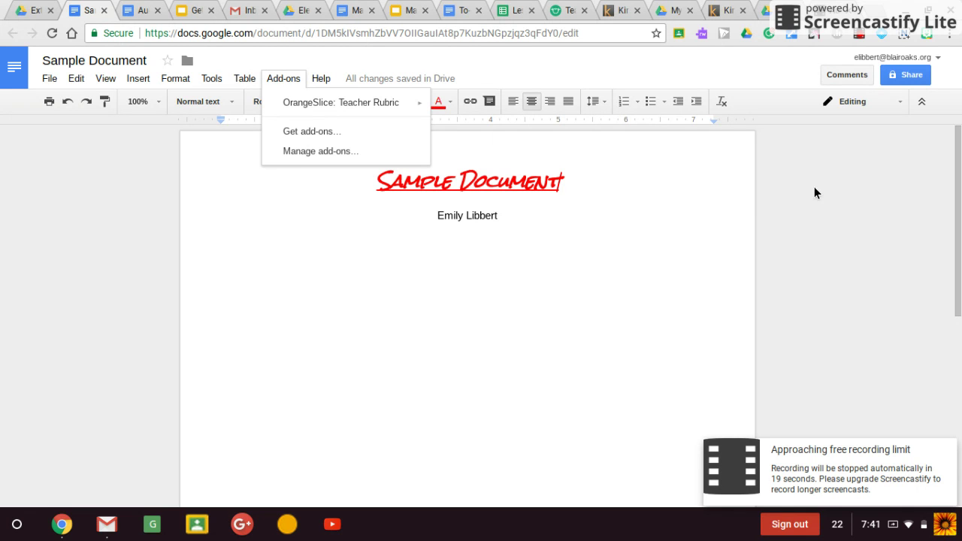
left_click(291, 130)
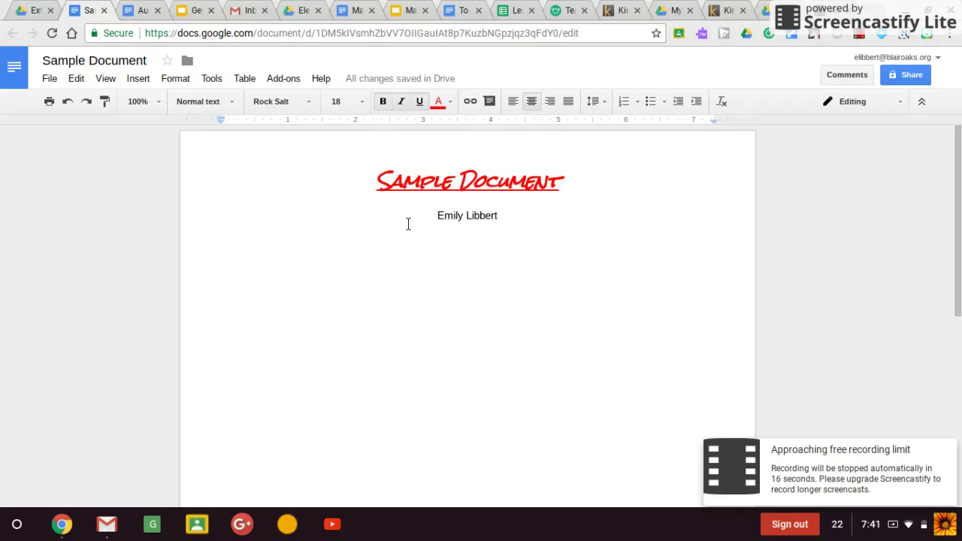
left_click(859, 36)
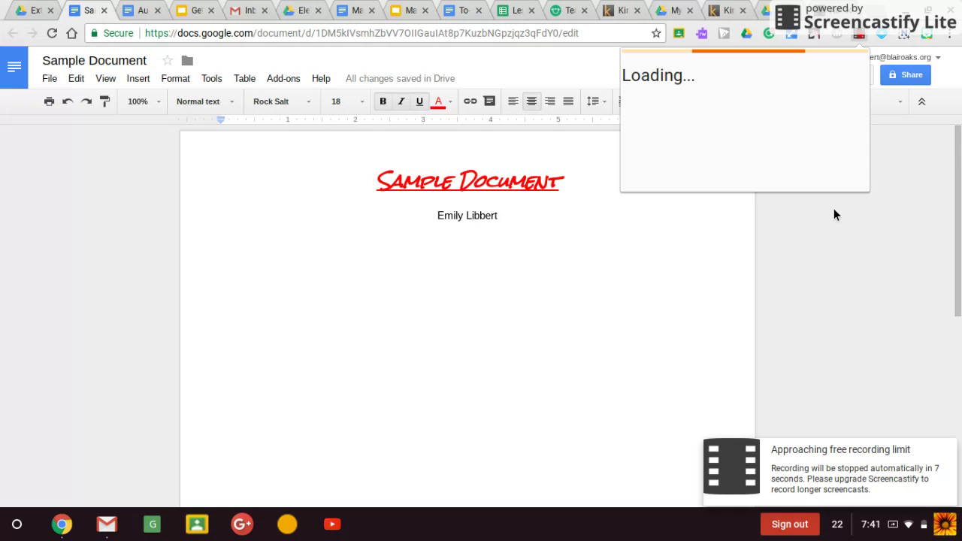